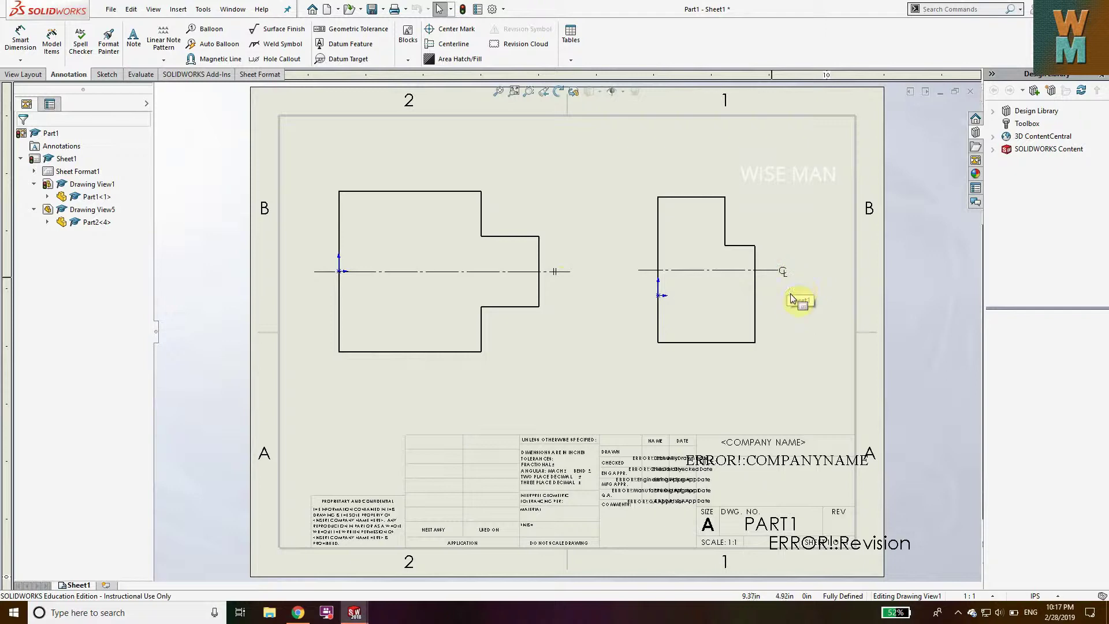
# Create a new drawing document from the drawing template
pyautogui.moveTo(354, 611)
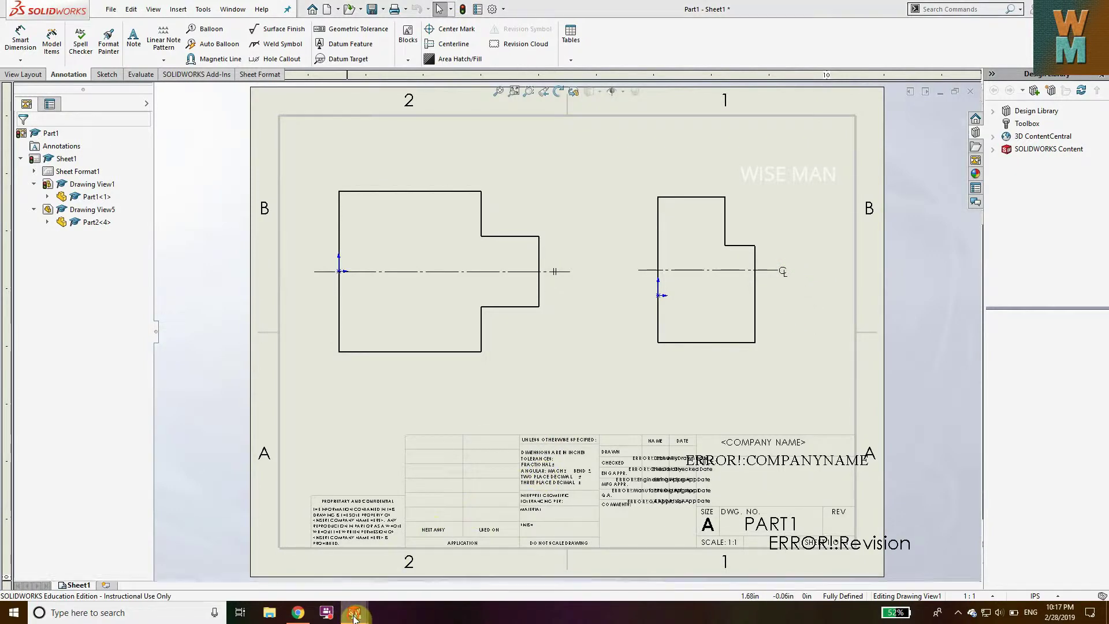
pyautogui.click(354, 572)
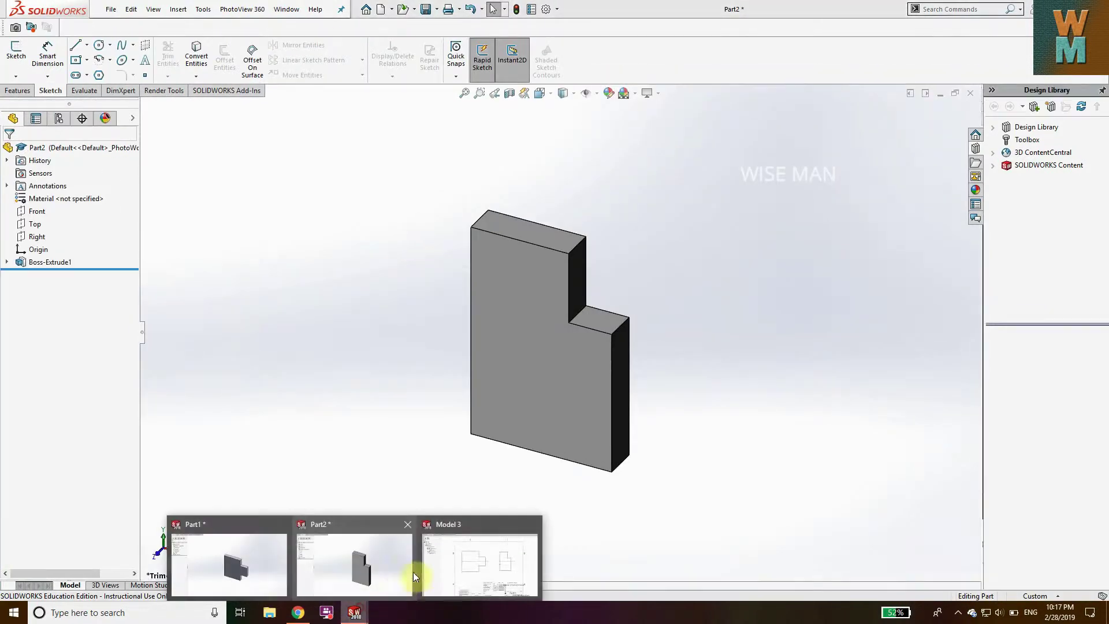
pyautogui.hotkey('ctrl', 'Tab')
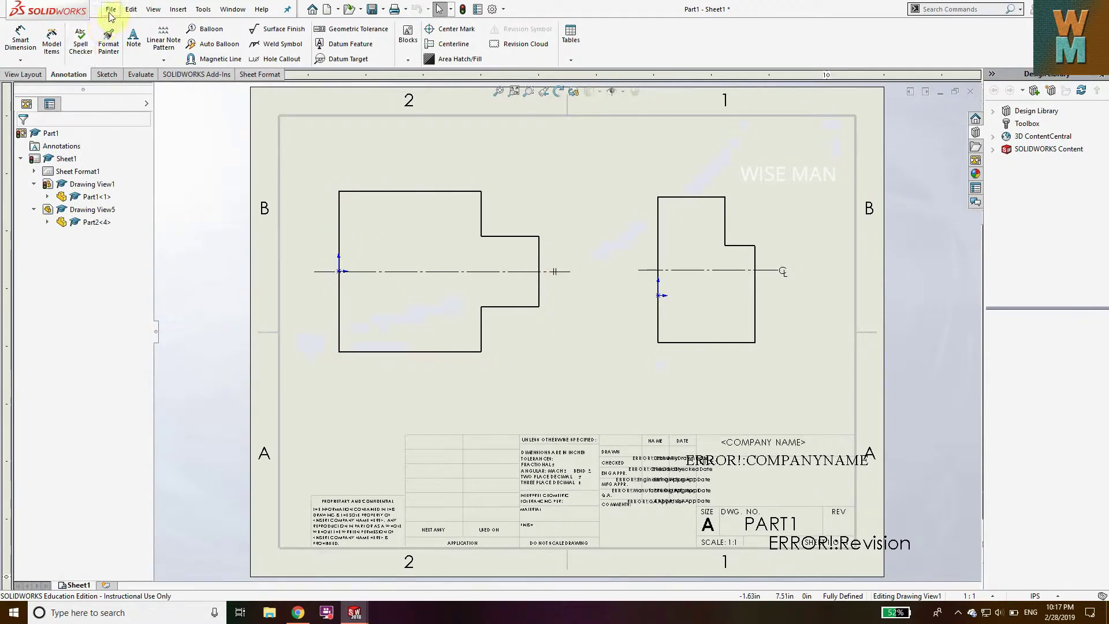
pyautogui.click(111, 10)
pyautogui.click(128, 27)
pyautogui.click(317, 220)
pyautogui.click(462, 446)
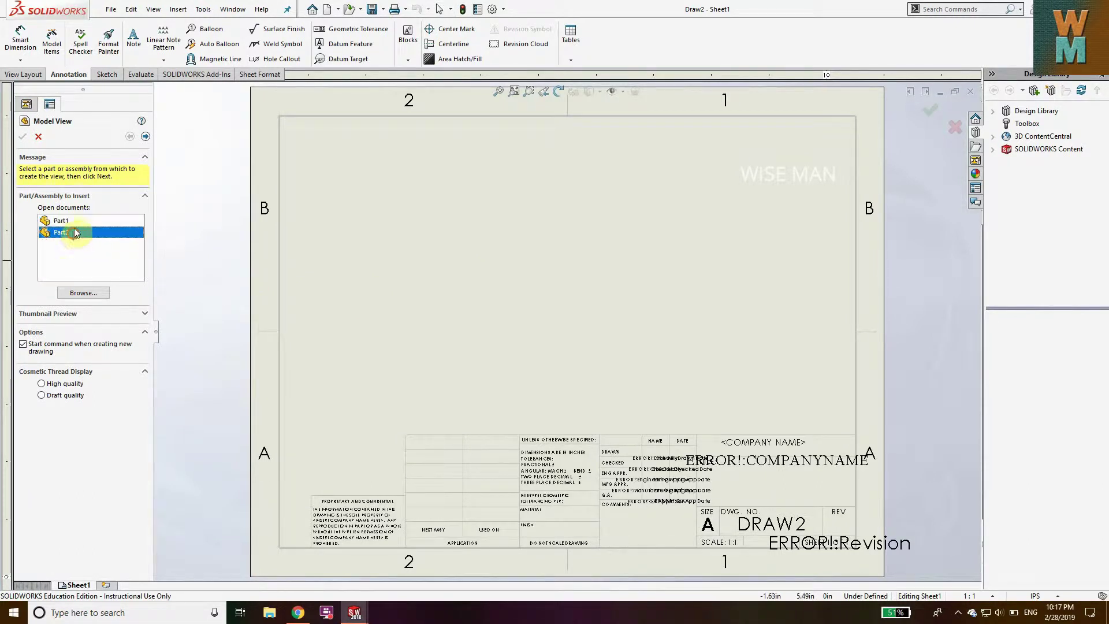
# Place a model view of Part1 on the blank sheet
pyautogui.click(75, 222)
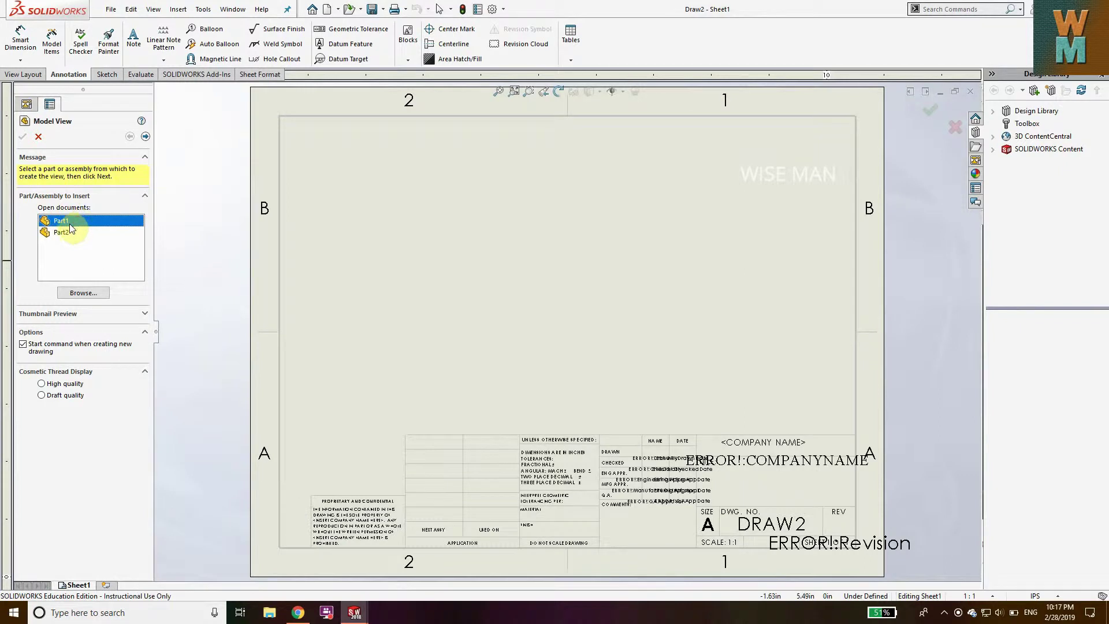
pyautogui.click(145, 137)
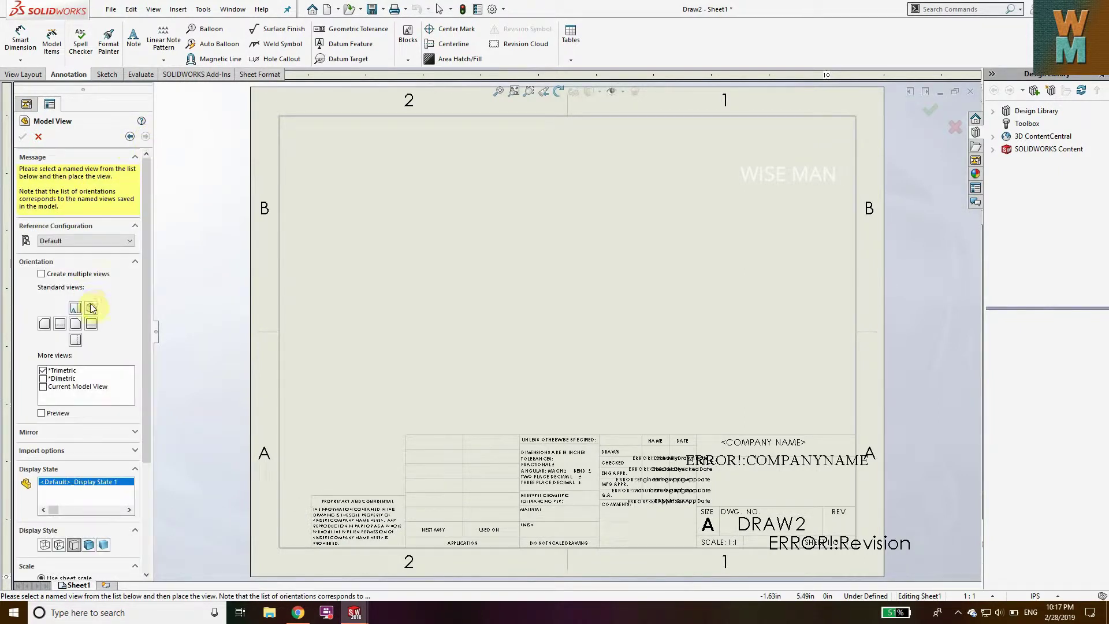
pyautogui.click(431, 275)
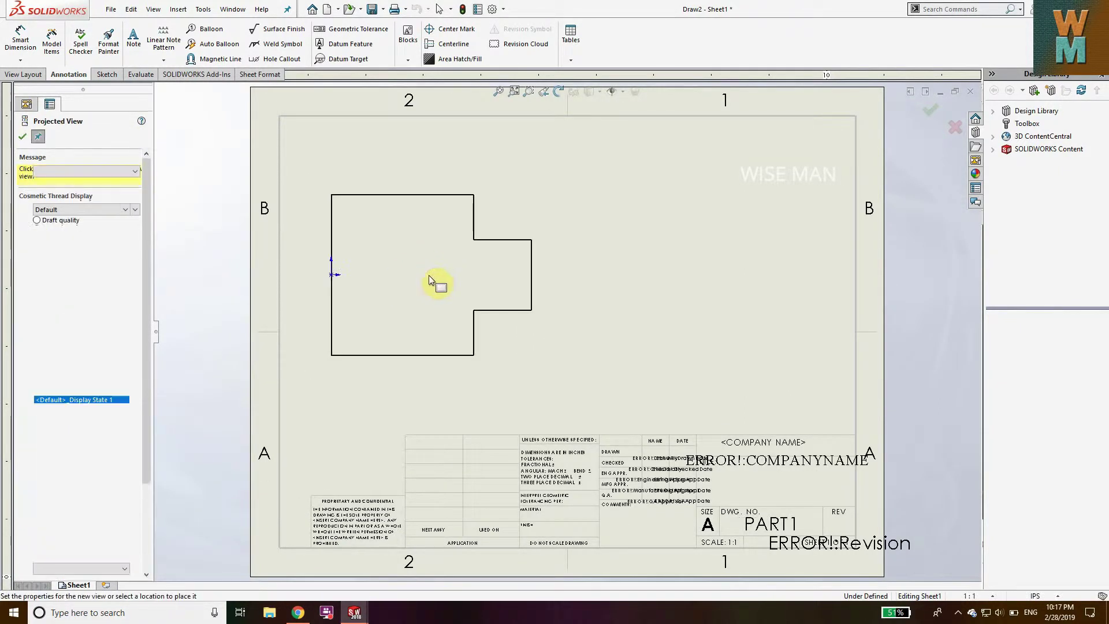
# Insert a Right-orientation model view of Part2 to the right of the Part1 view
pyautogui.click(22, 137)
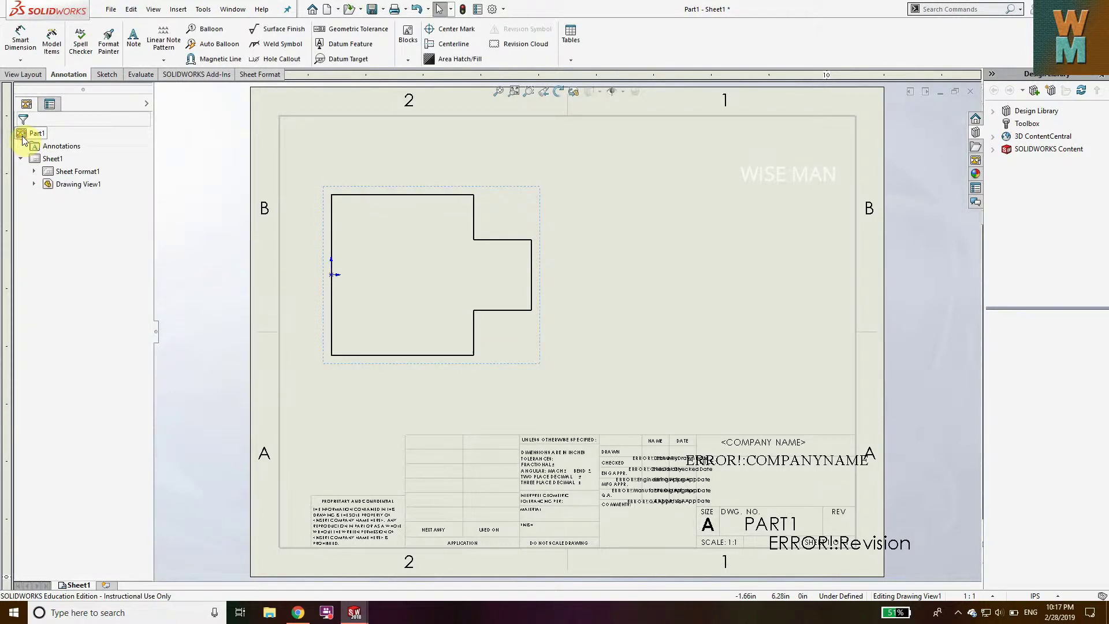
pyautogui.click(23, 75)
pyautogui.click(49, 54)
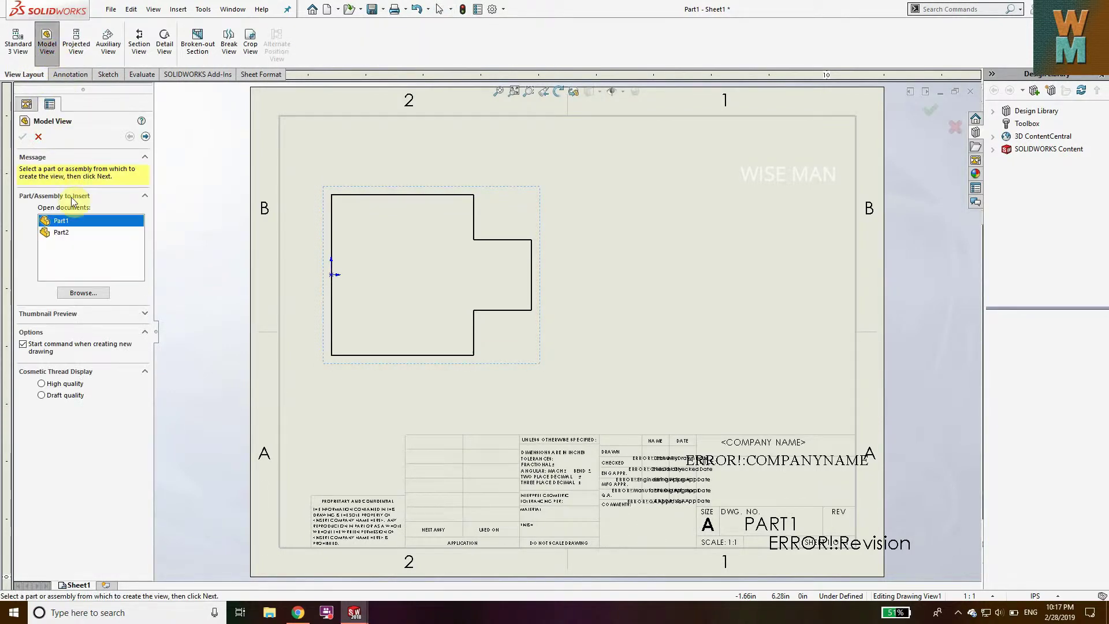
pyautogui.click(69, 232)
pyautogui.click(145, 137)
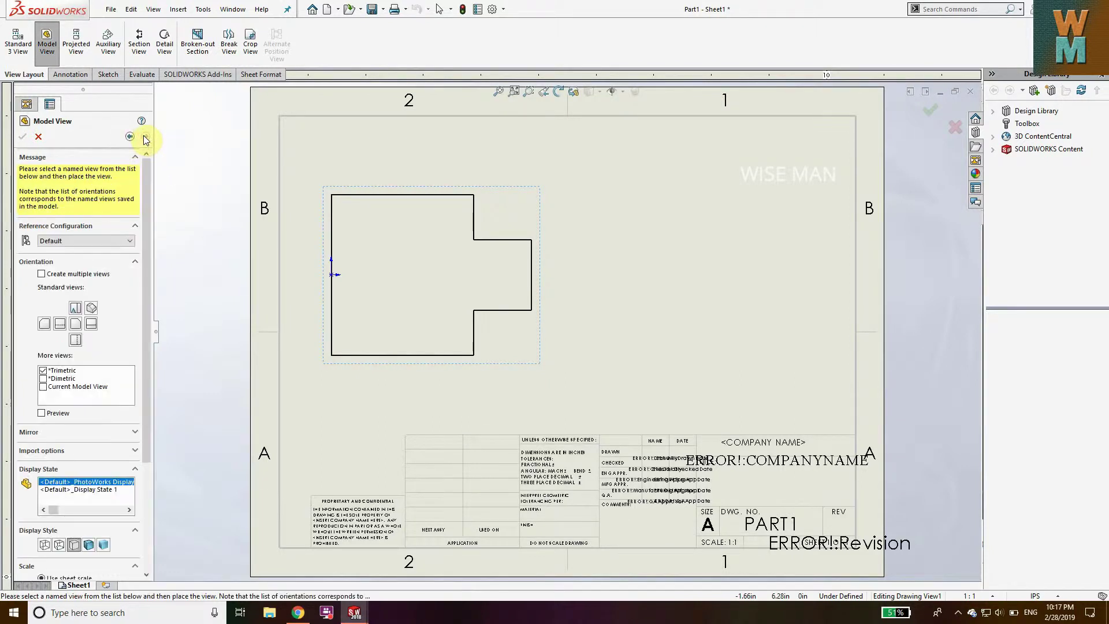
pyautogui.click(76, 324)
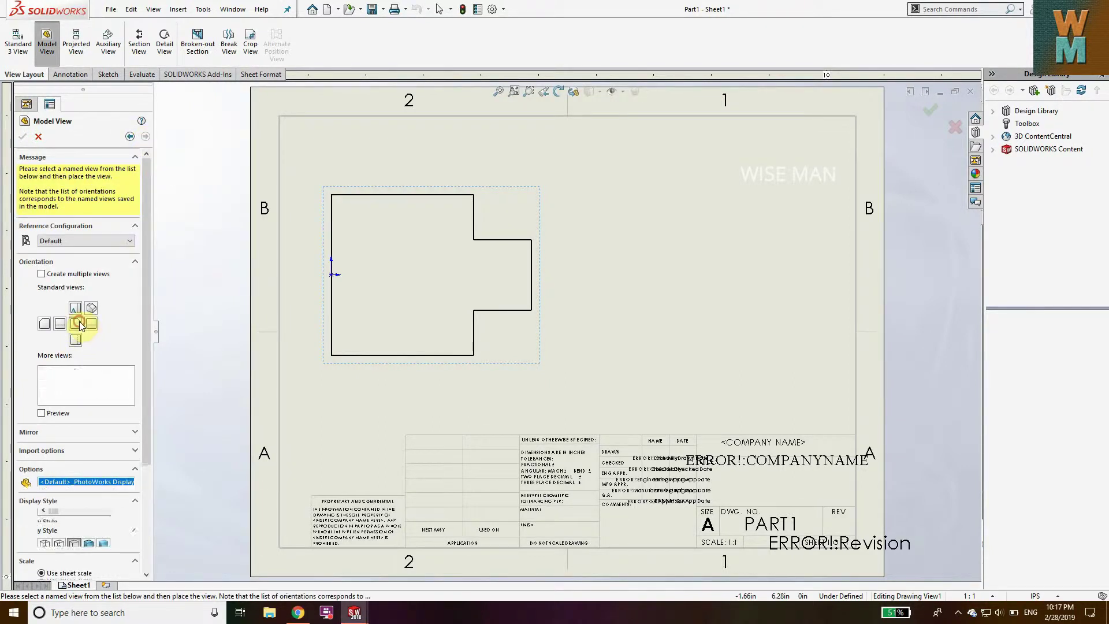
pyautogui.click(690, 276)
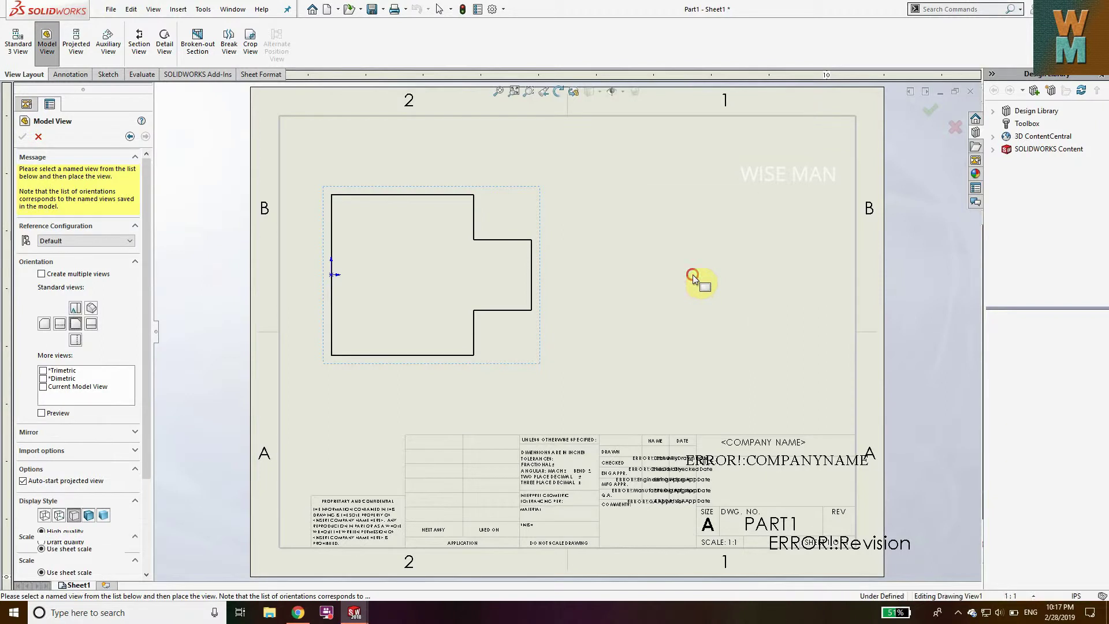
pyautogui.click(22, 137)
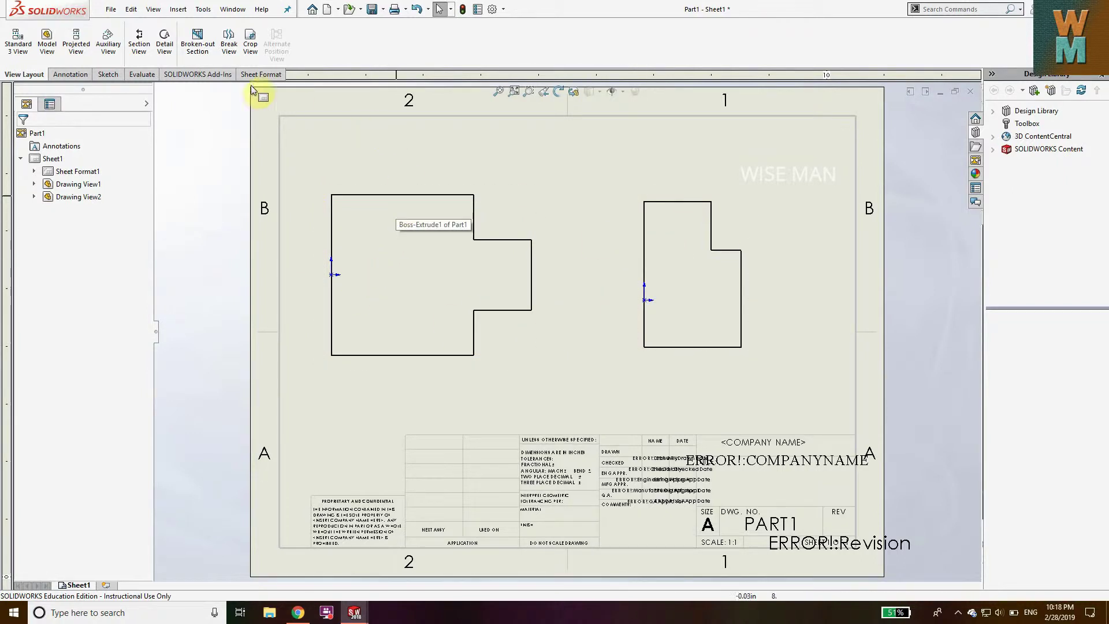
# Add centerlines between the top and bottom edges in both views
pyautogui.click(74, 75)
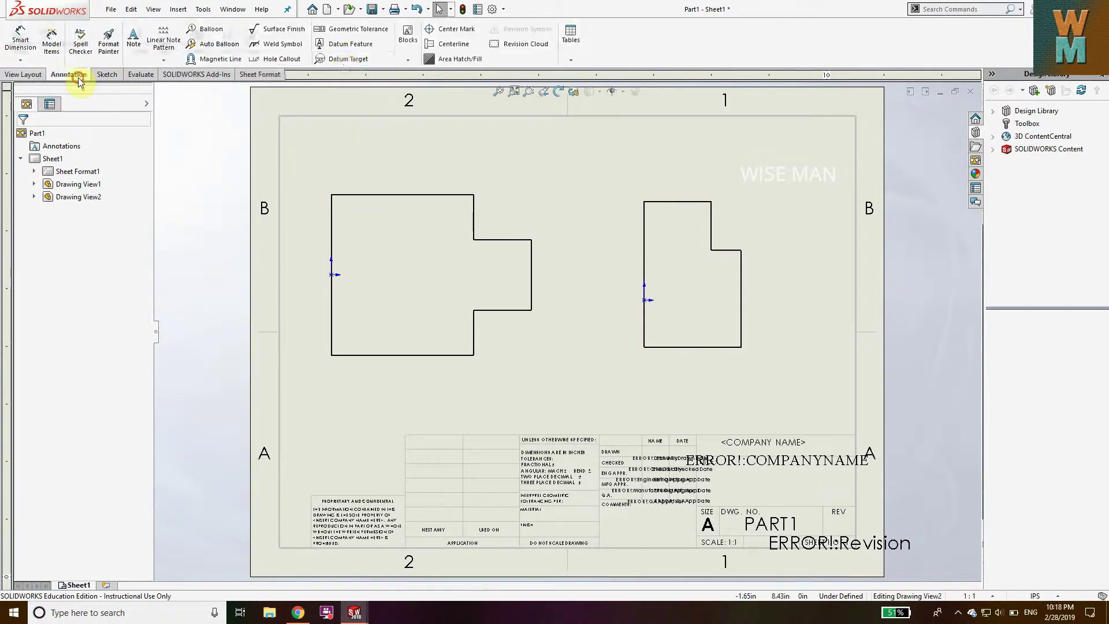
pyautogui.click(452, 44)
pyautogui.click(414, 195)
pyautogui.click(398, 355)
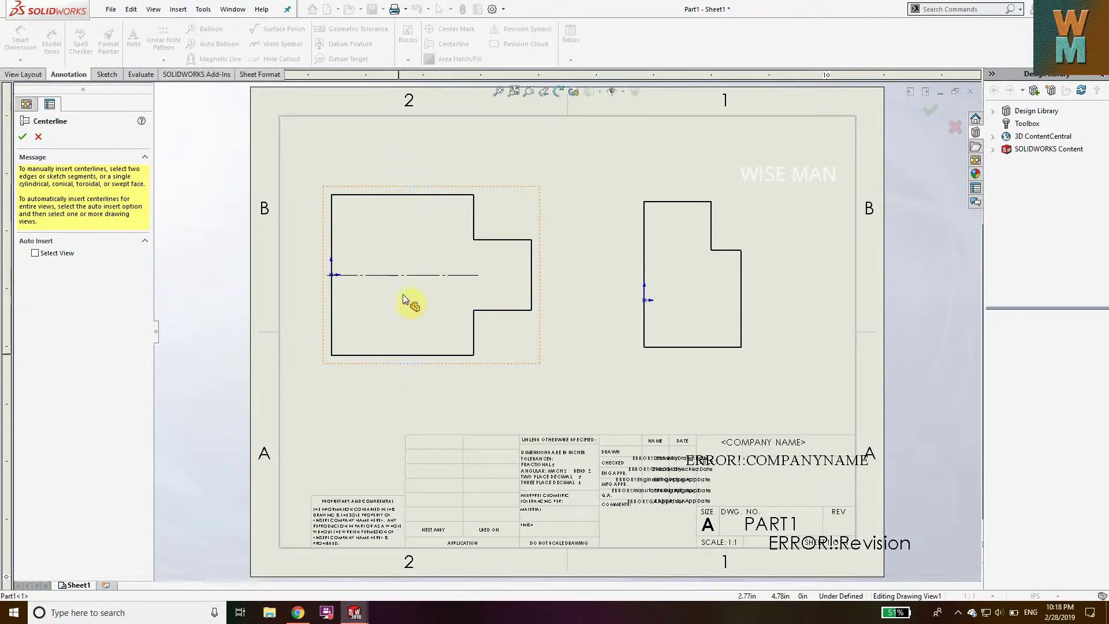
pyautogui.click(674, 202)
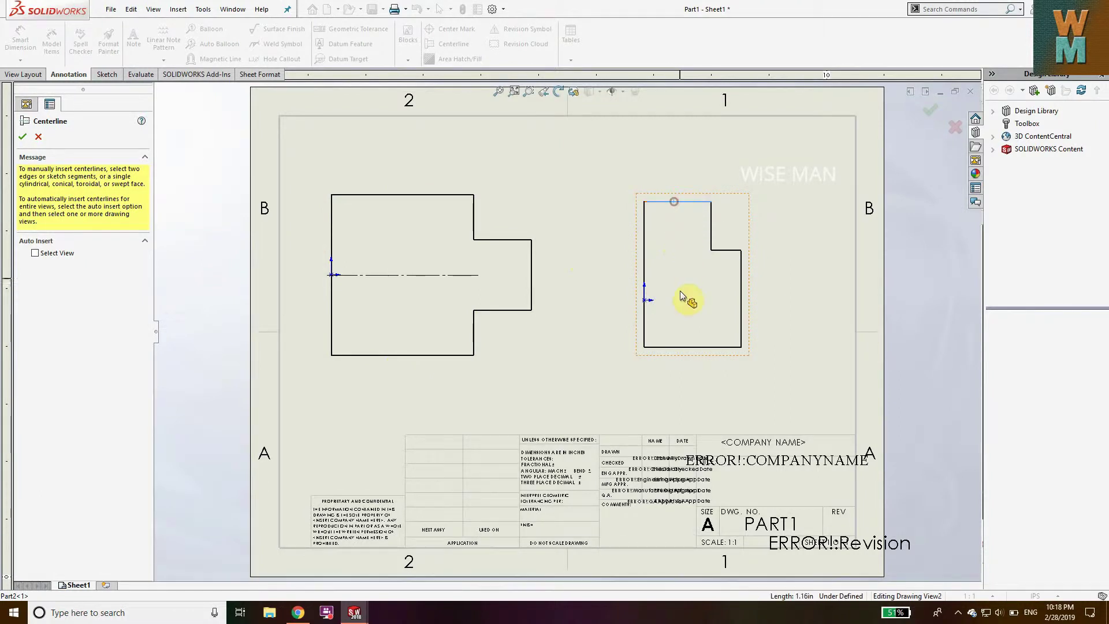
pyautogui.click(681, 348)
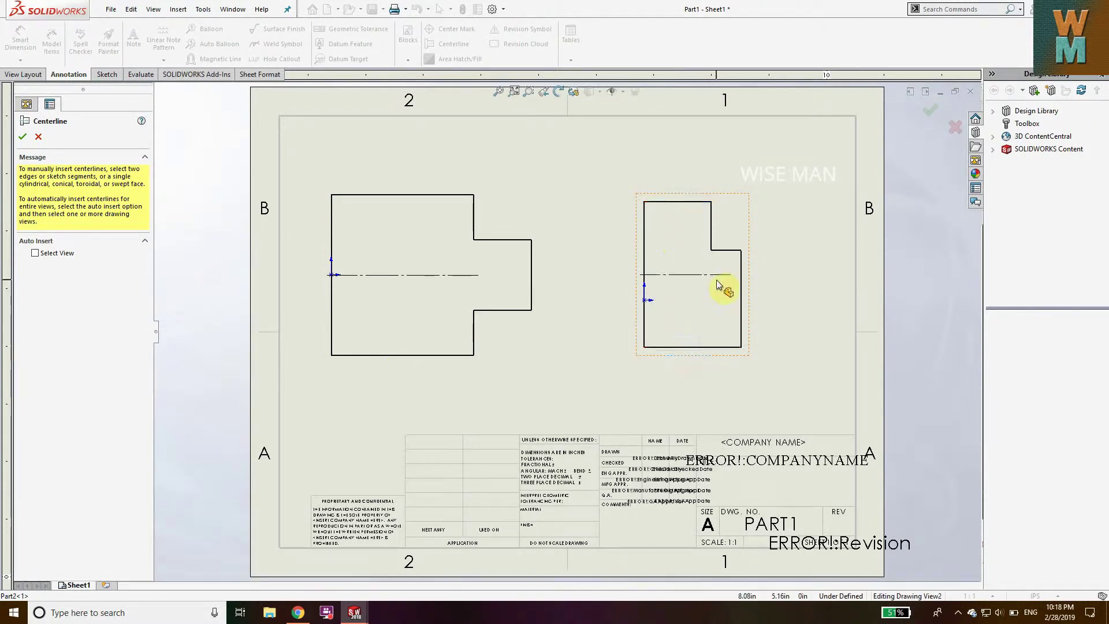
pyautogui.click(23, 139)
# Drag both centerlines' endpoints outward past the part outlines
pyautogui.moveTo(478, 274); pyautogui.dragTo(570, 275)
pyautogui.moveTo(327, 275); pyautogui.dragTo(309, 275)
pyautogui.click(668, 275)
pyautogui.moveTo(731, 275); pyautogui.dragTo(769, 275)
pyautogui.moveTo(644, 275); pyautogui.dragTo(628, 275)
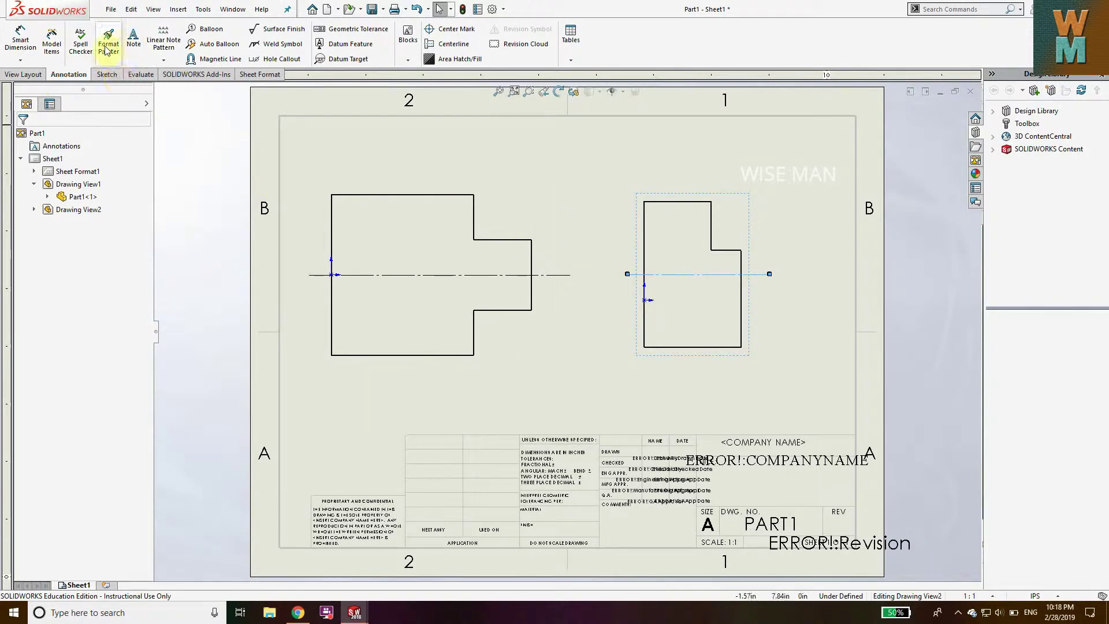
# Add a note near the sheet top containing the CenterLine symbol
pyautogui.click(133, 48)
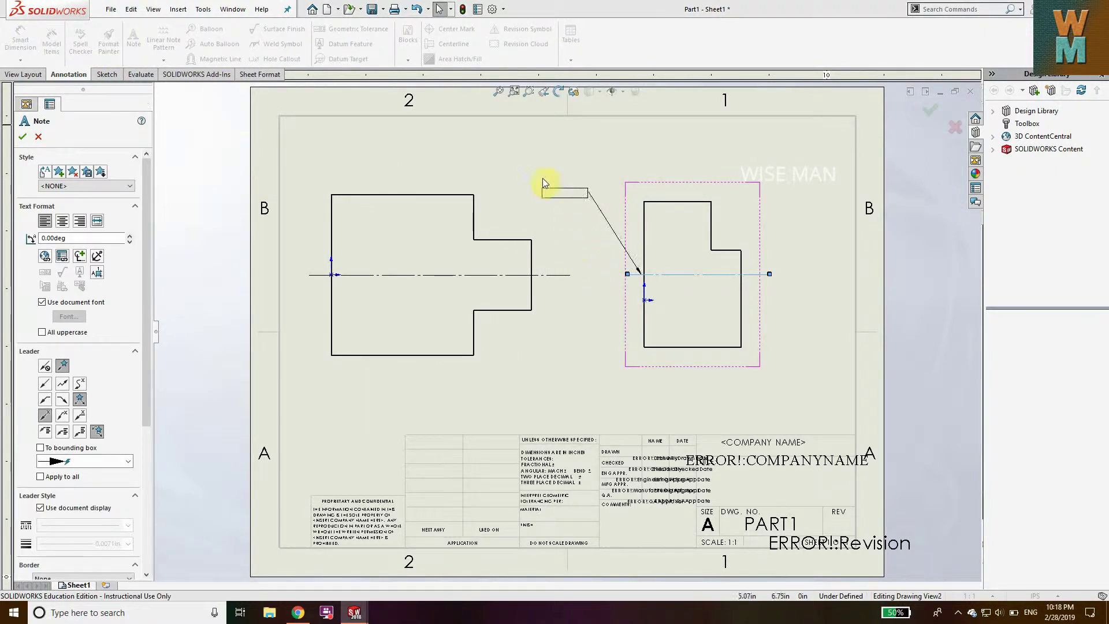
pyautogui.click(634, 332)
pyautogui.press('Escape')
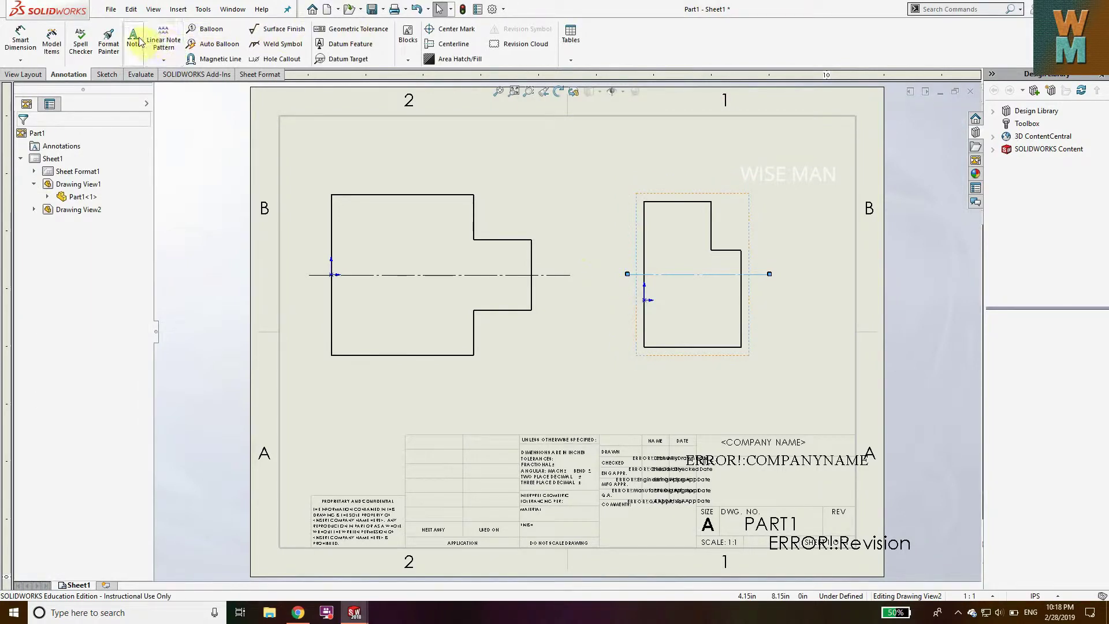
pyautogui.press('Return')
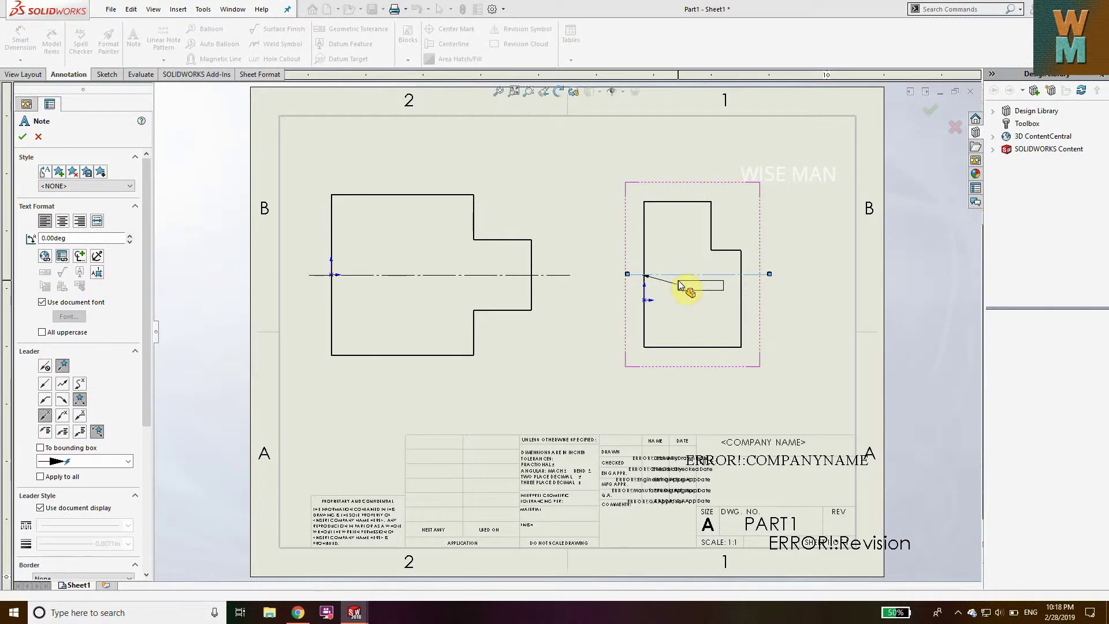
pyautogui.press('Escape')
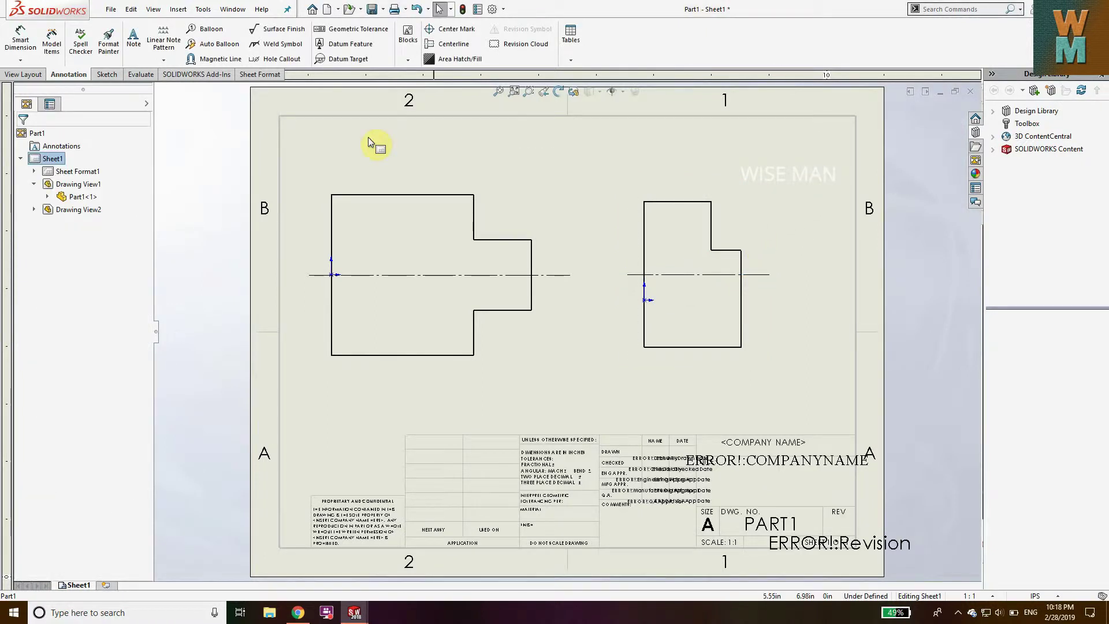
pyautogui.click(134, 41)
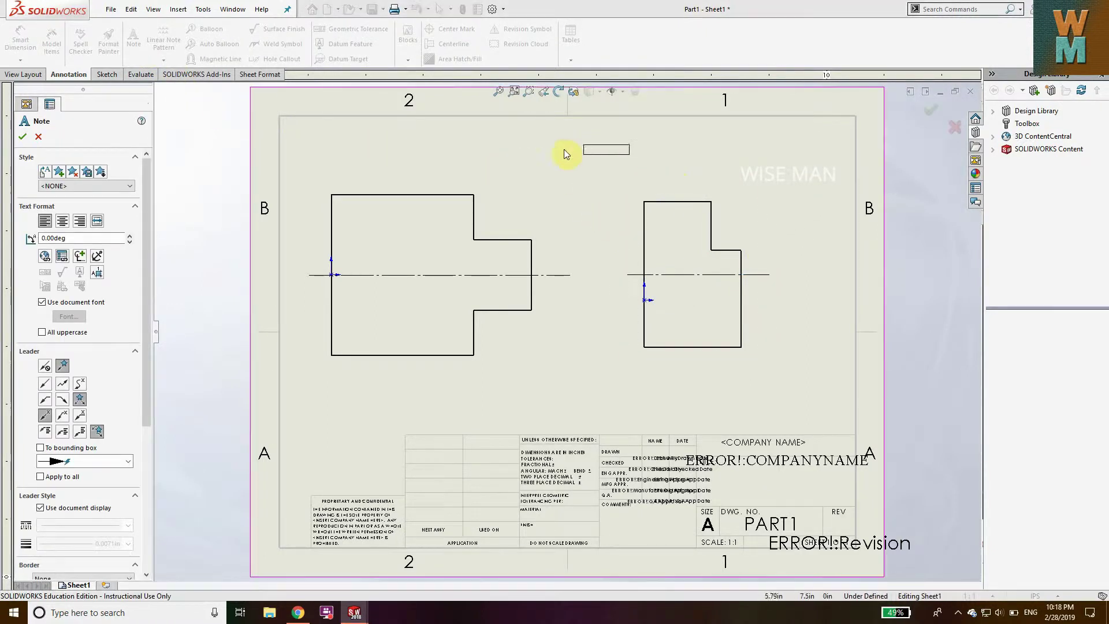
pyautogui.click(564, 167)
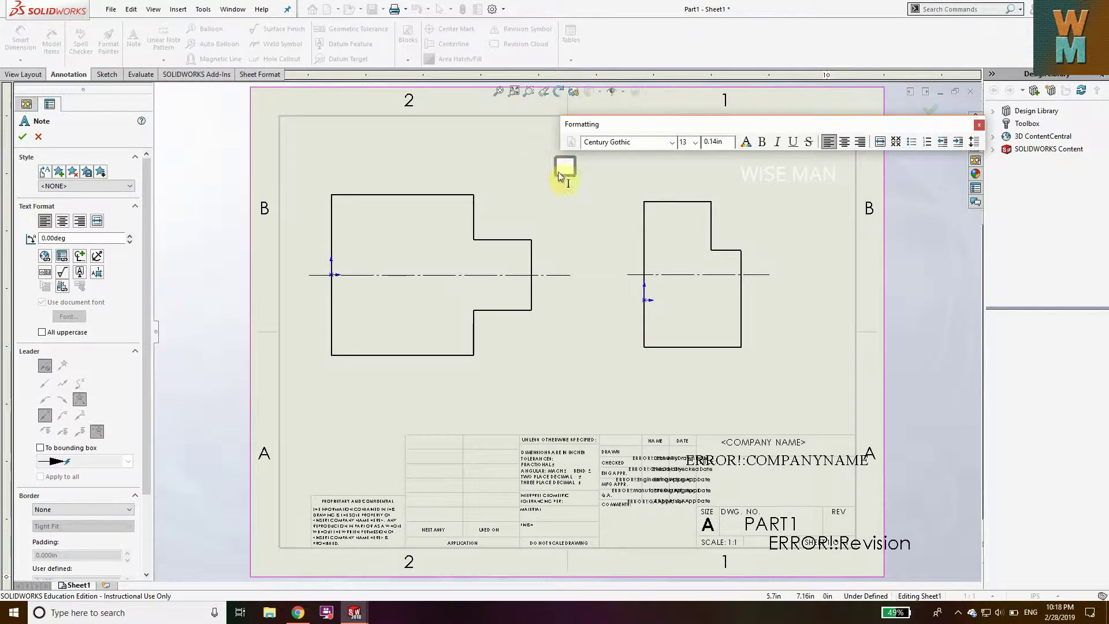
pyautogui.click(80, 257)
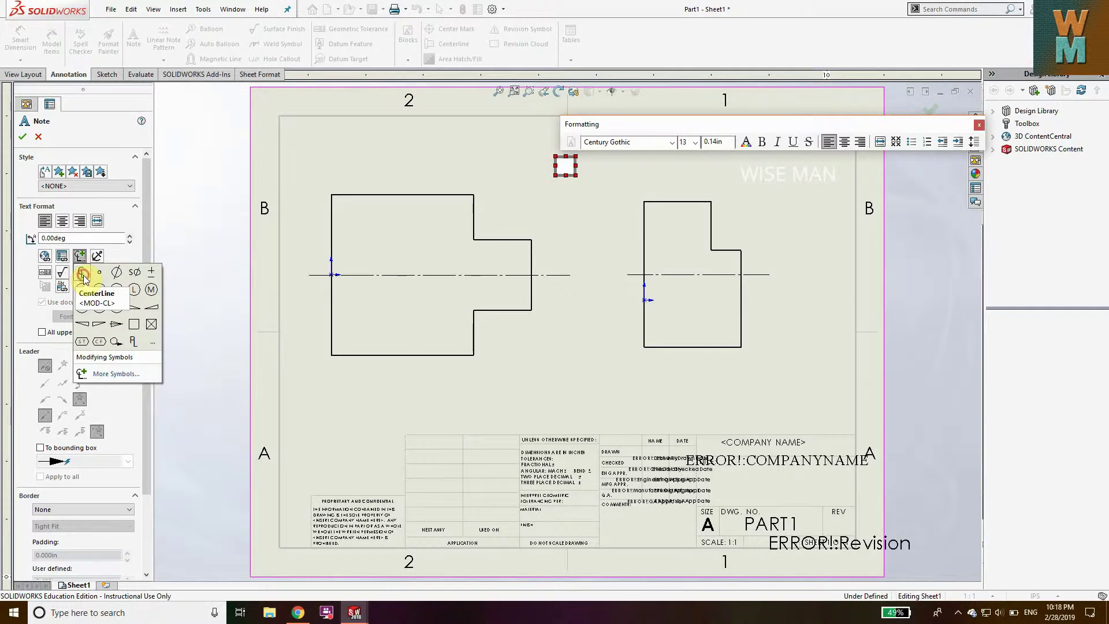
pyautogui.click(84, 276)
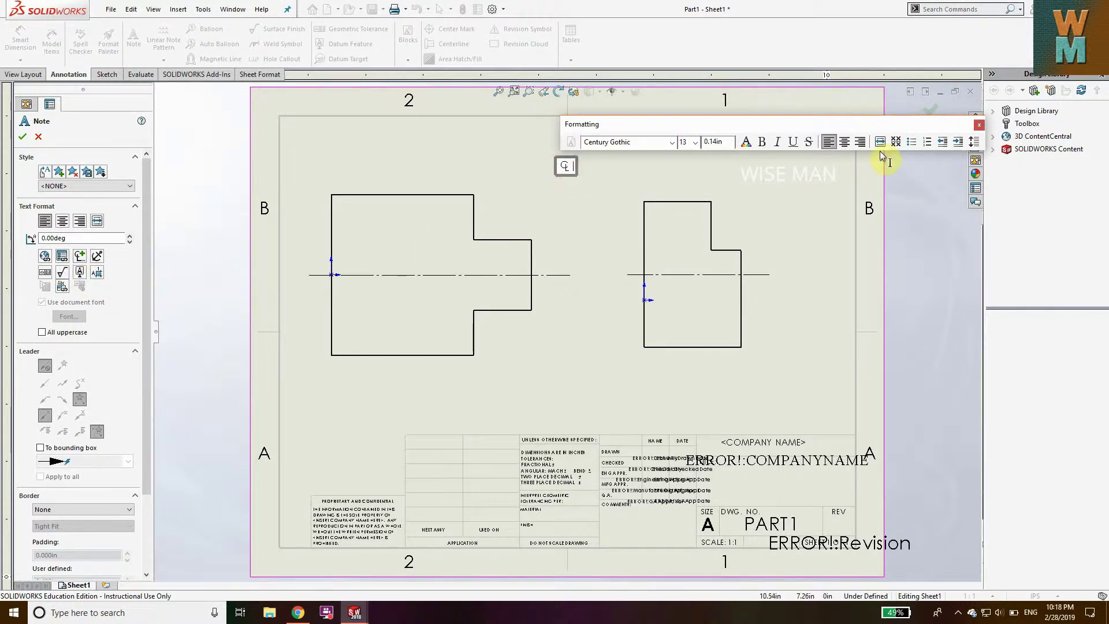
pyautogui.click(21, 138)
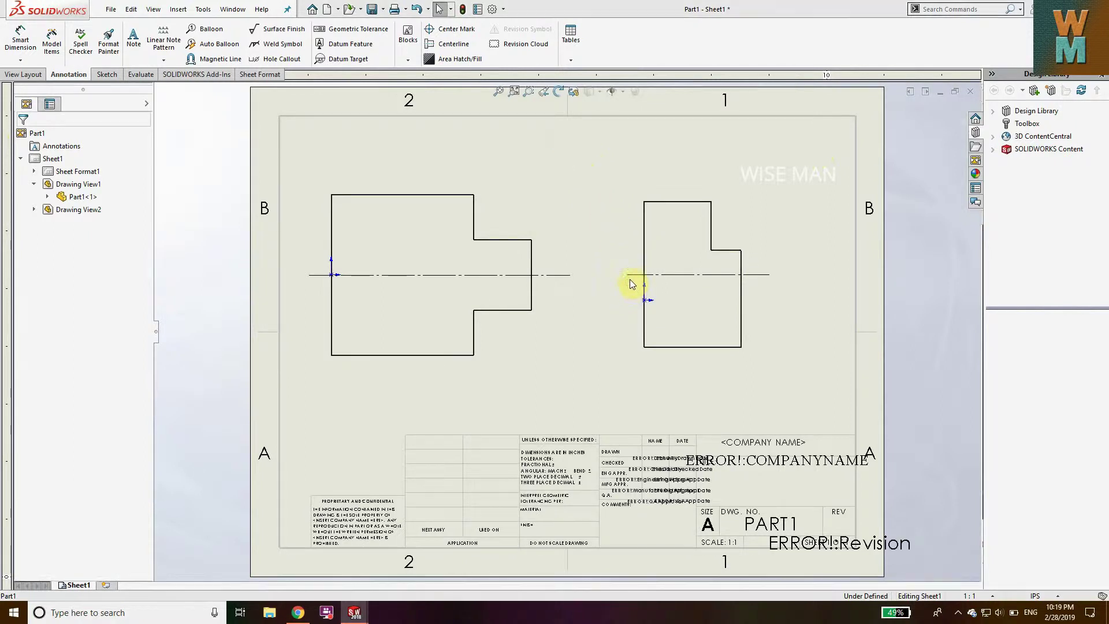
# Place CenterLine-symbol notes at the left and right ends of the right view's centerline
pyautogui.press('Return')
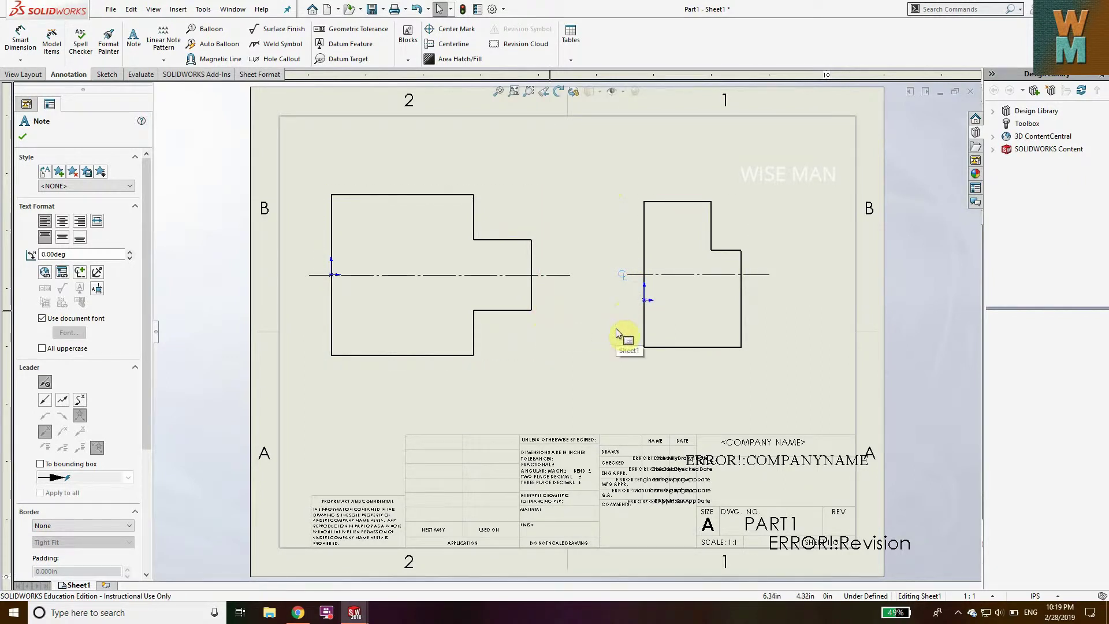
pyautogui.click(626, 281)
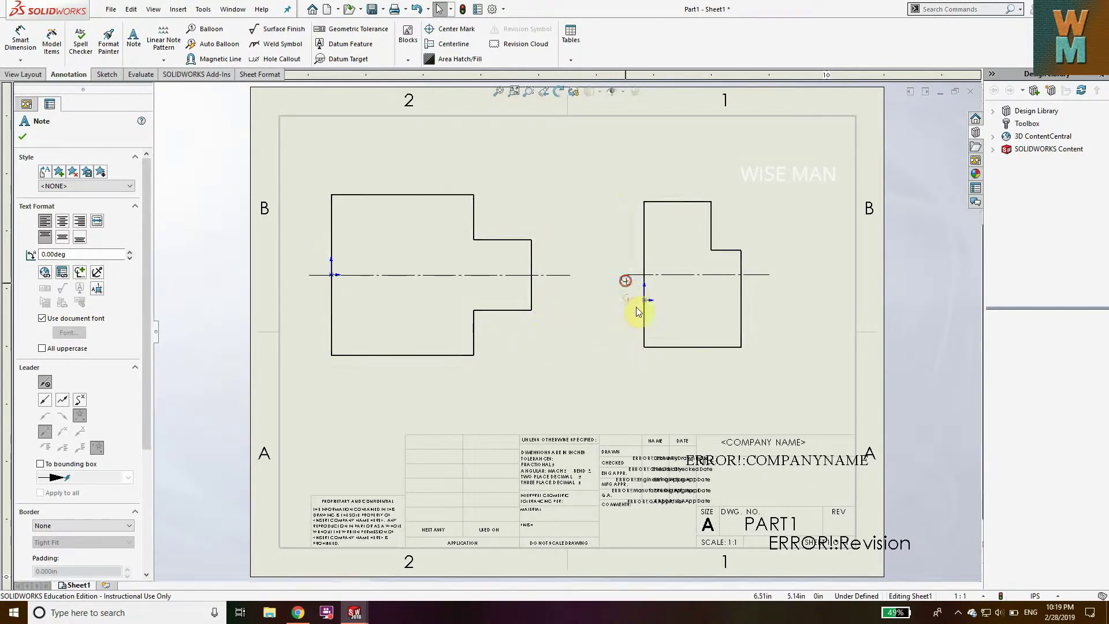
pyautogui.click(778, 278)
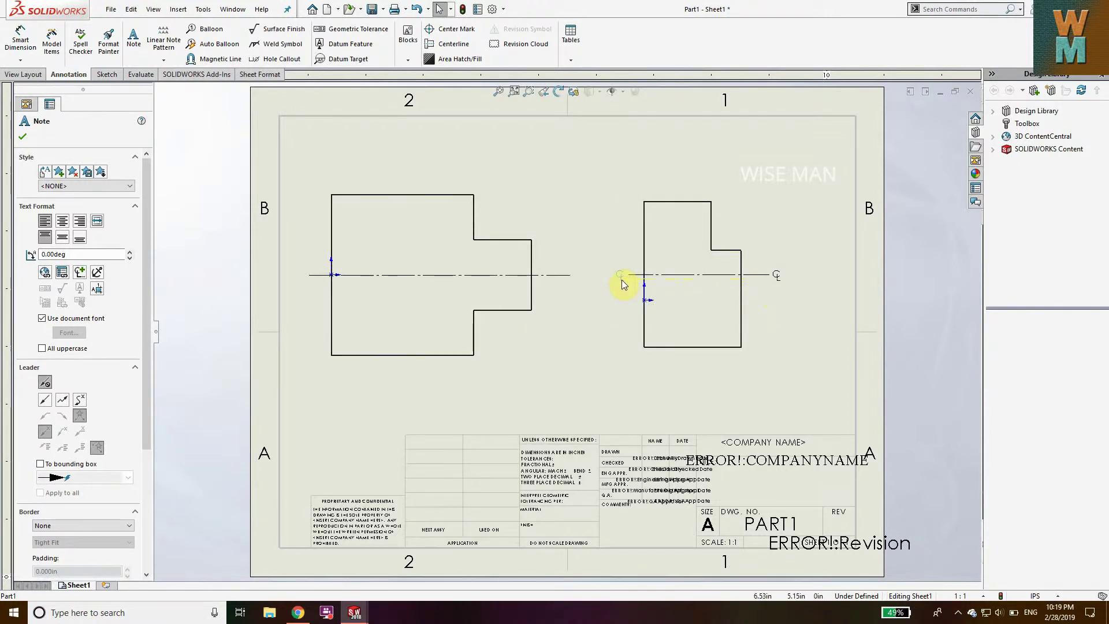
pyautogui.click(22, 137)
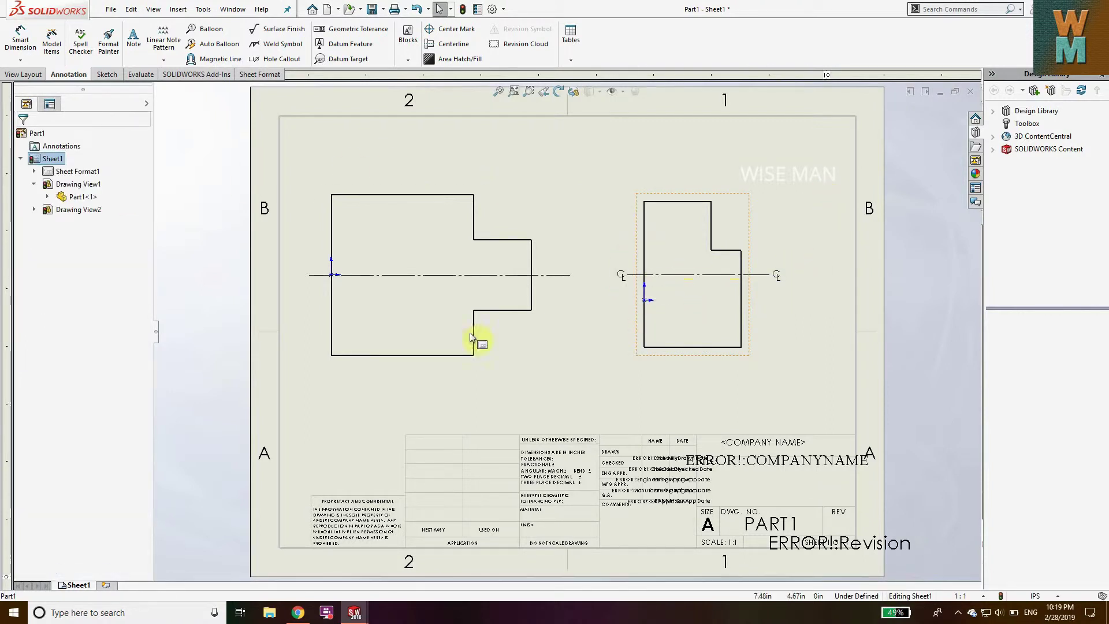
# Place an empty note near the sheet top and open the full symbol library
pyautogui.click(133, 38)
pyautogui.click(566, 150)
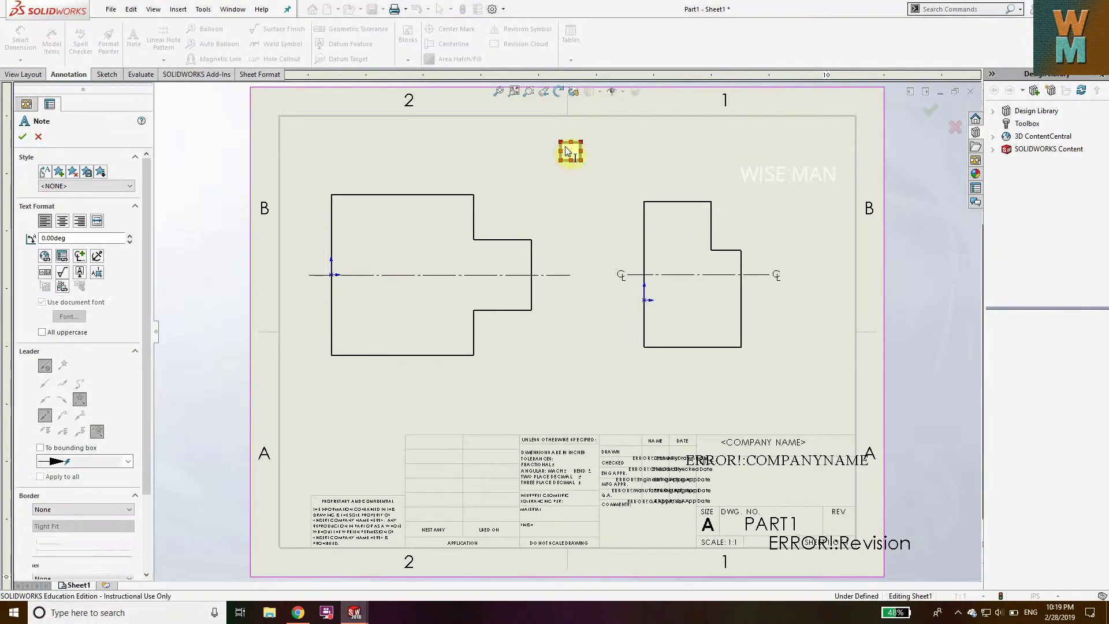
pyautogui.click(80, 258)
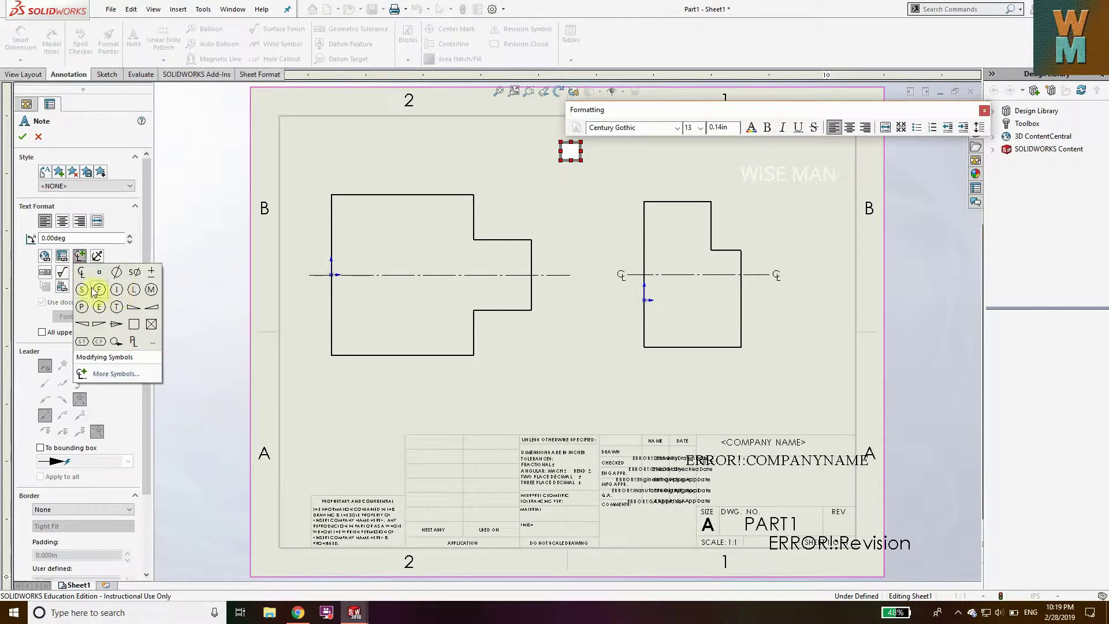
pyautogui.click(116, 373)
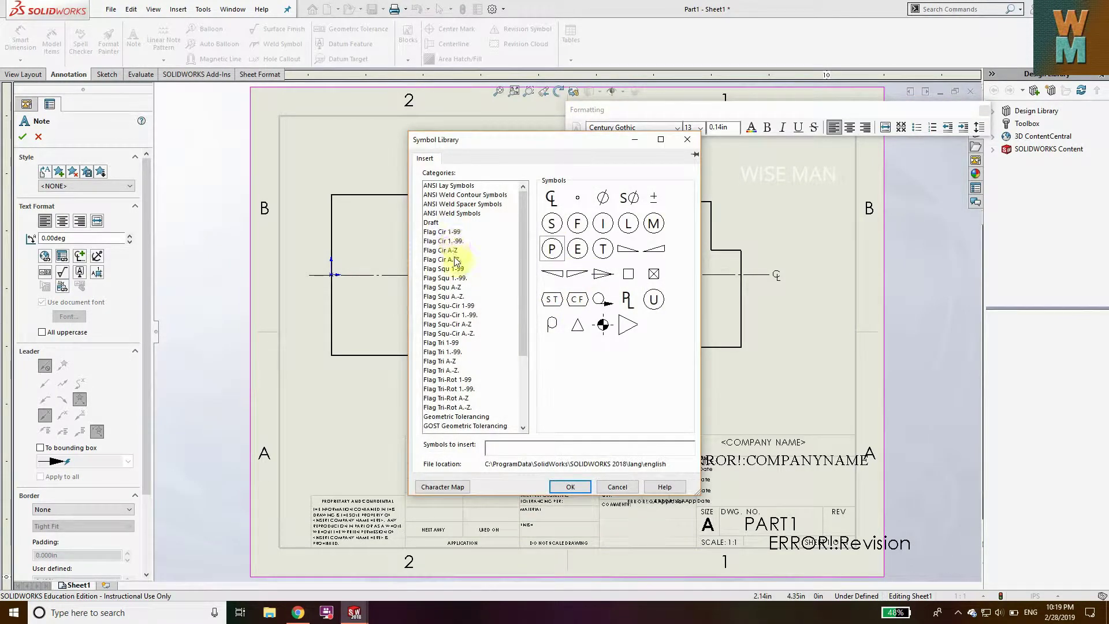
# Browse the symbol categories from ANSI Lay Symbols to Modifying Symbols, then launch Character Map
pyautogui.click(460, 186)
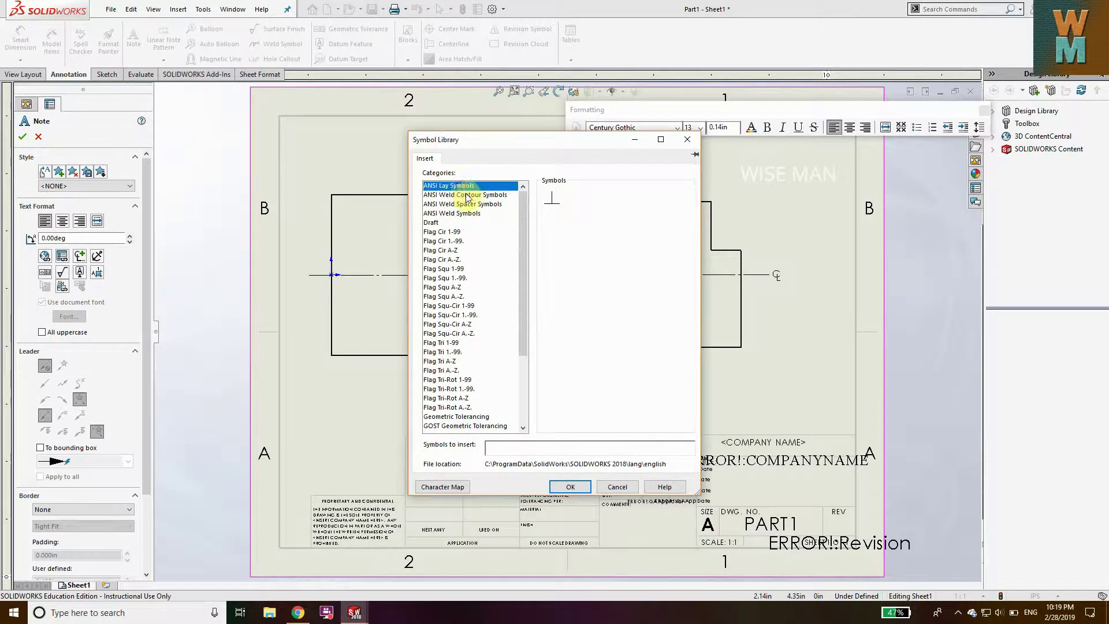
pyautogui.click(466, 195)
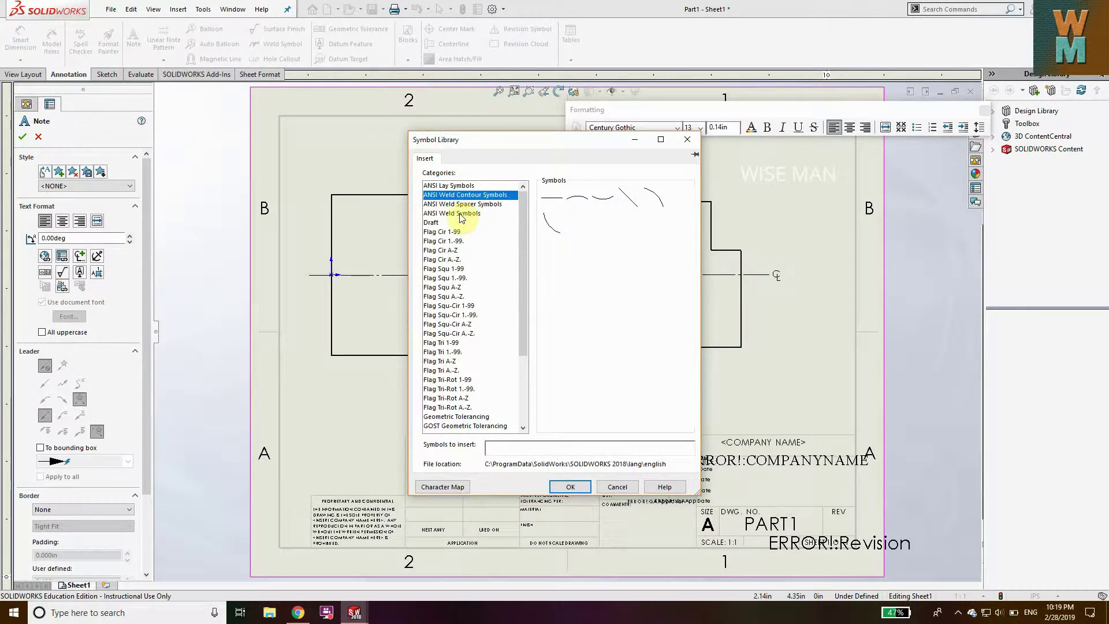
pyautogui.click(462, 215)
pyautogui.scroll(-4, 465, 226)
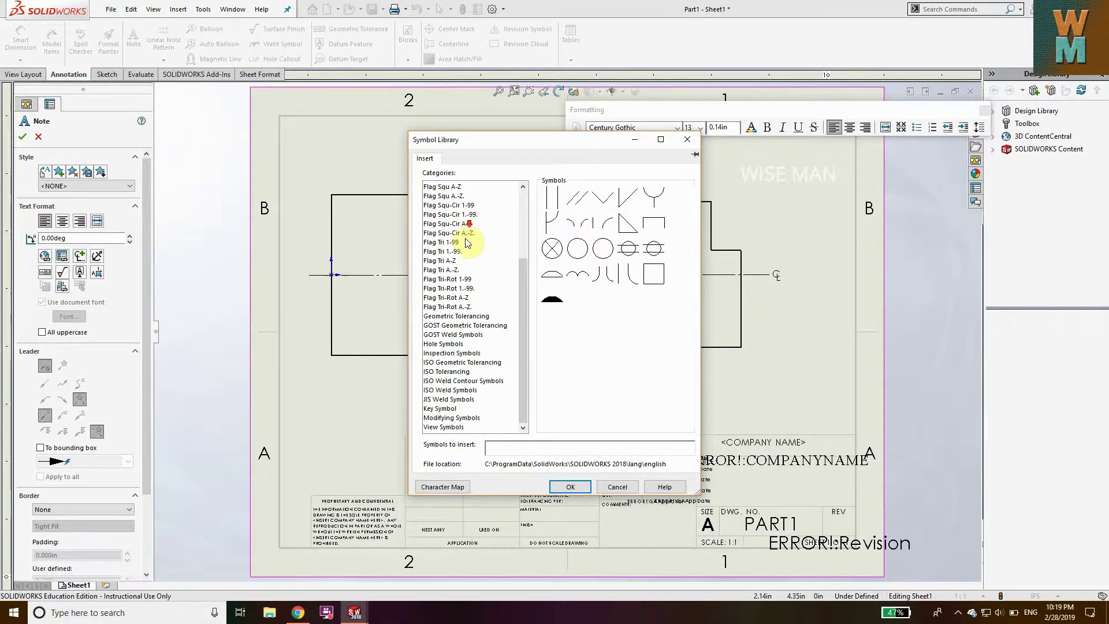
pyautogui.click(466, 334)
pyautogui.click(457, 344)
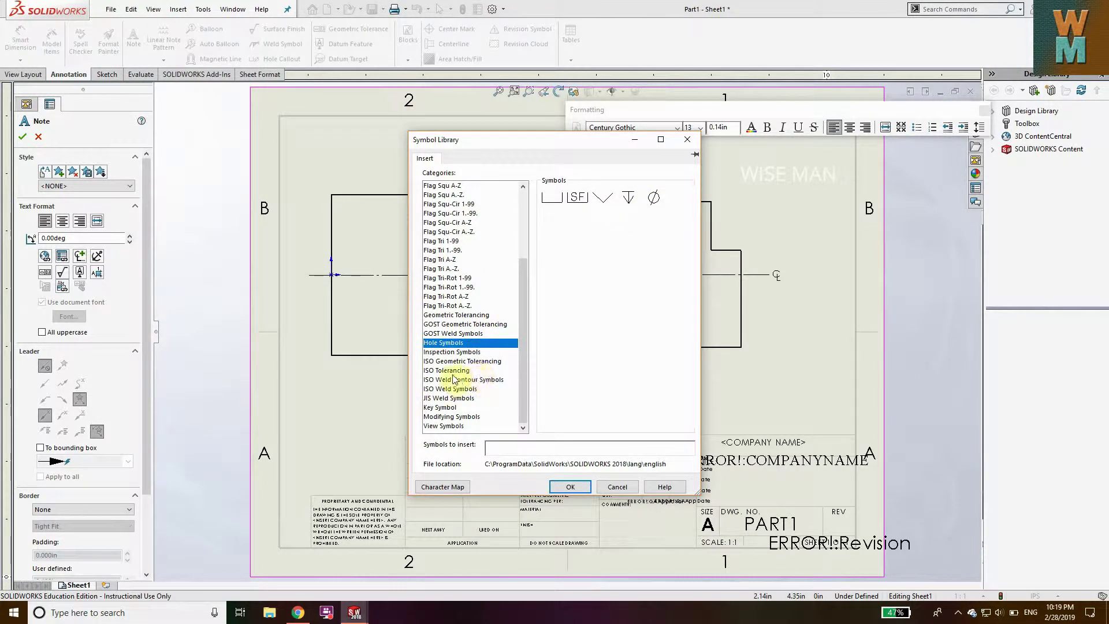
pyautogui.click(446, 408)
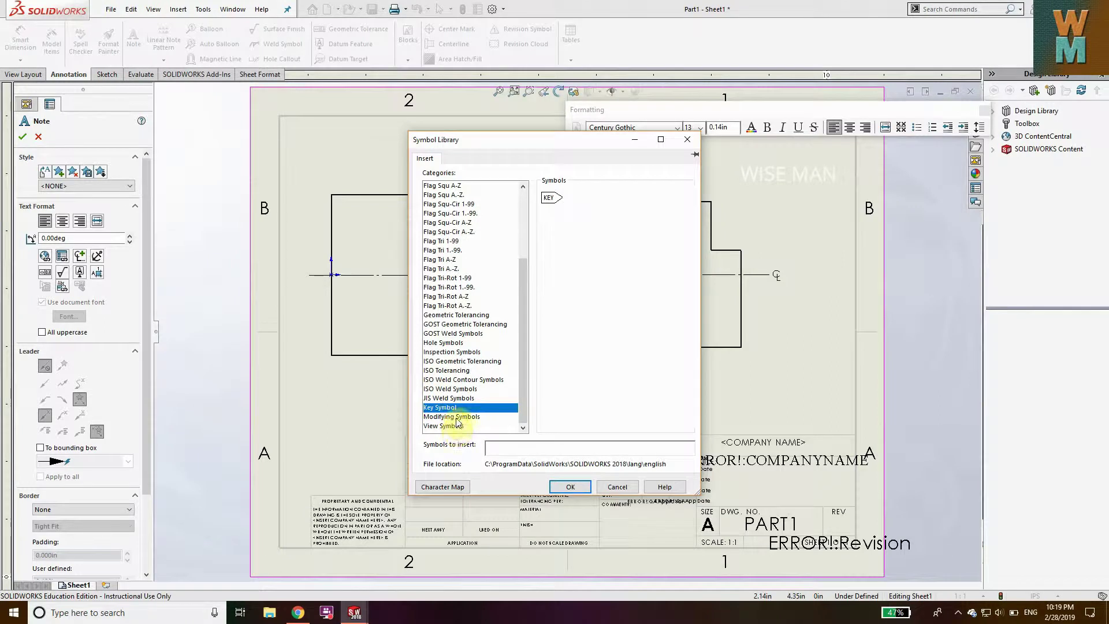
pyautogui.click(457, 417)
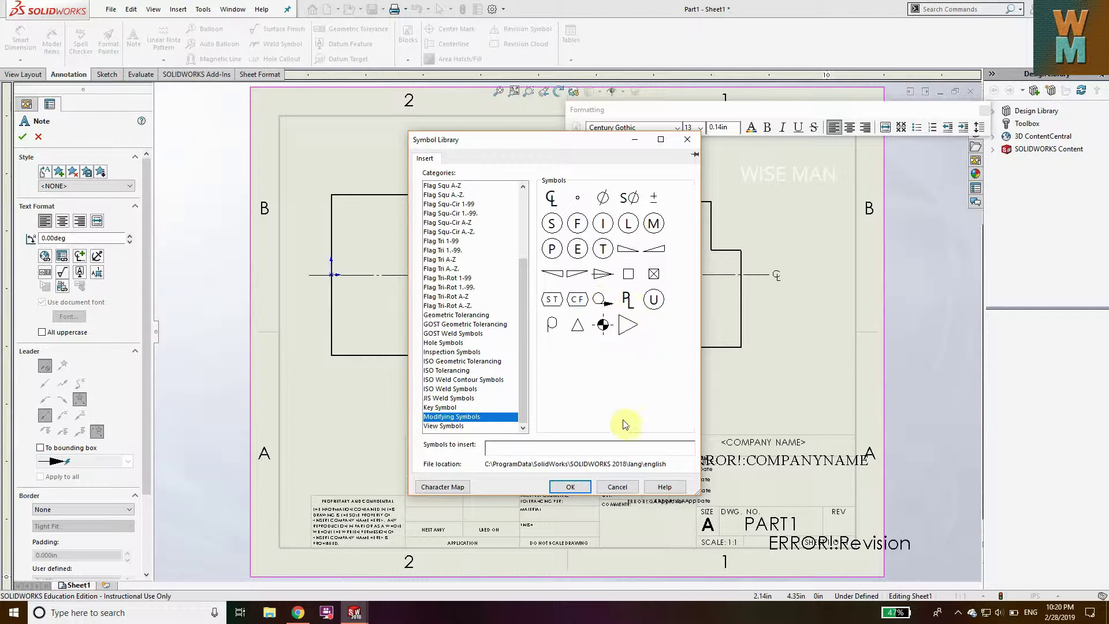
pyautogui.click(442, 487)
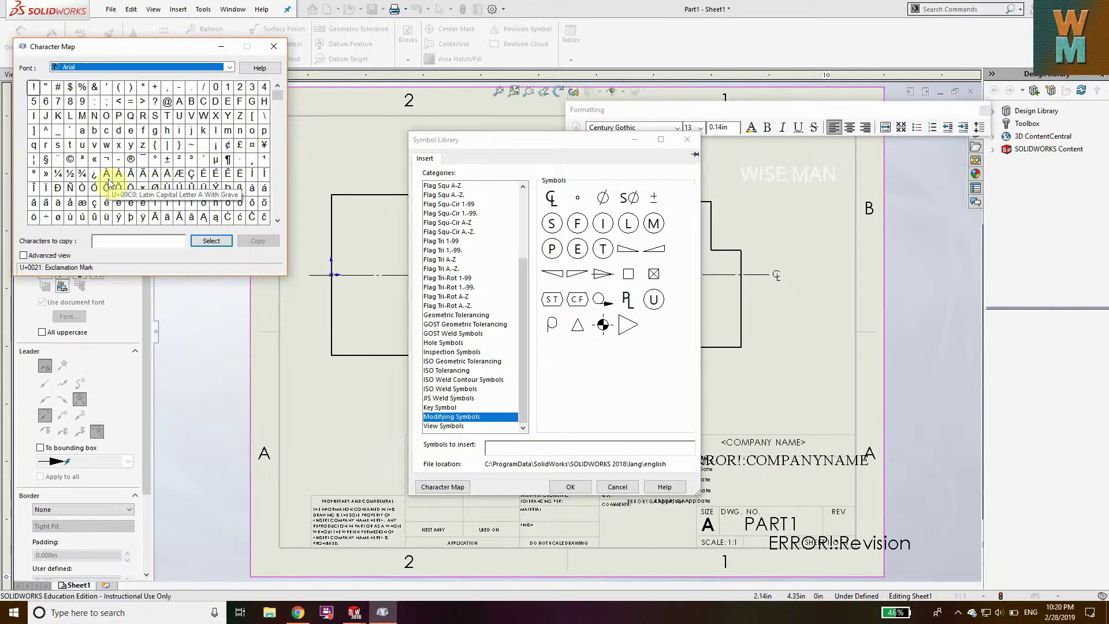
# Keep Character Map on Arial and browse the grid for the double vertical line
pyautogui.scroll(-1, 278, 98)
pyautogui.scroll(-2, 279, 99)
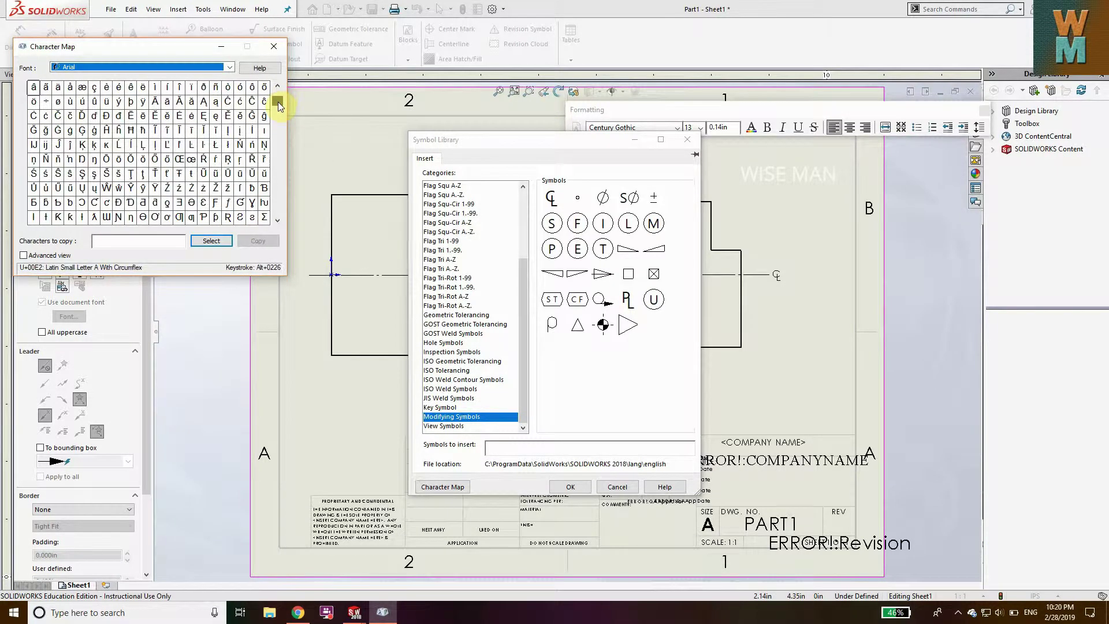
pyautogui.click(229, 67)
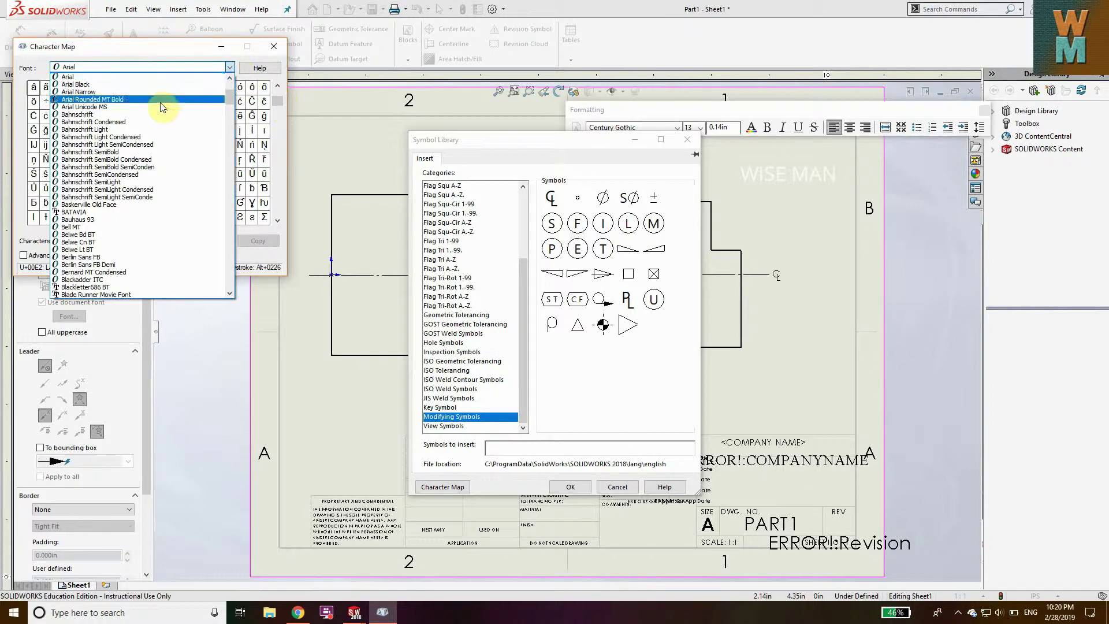
pyautogui.click(167, 74)
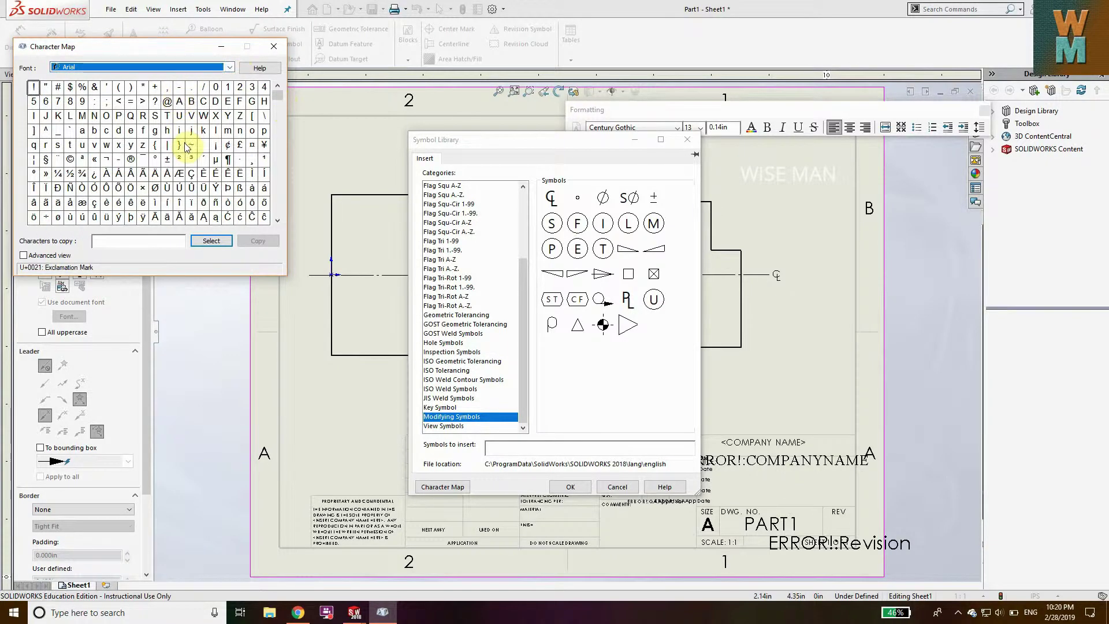
pyautogui.click(264, 130)
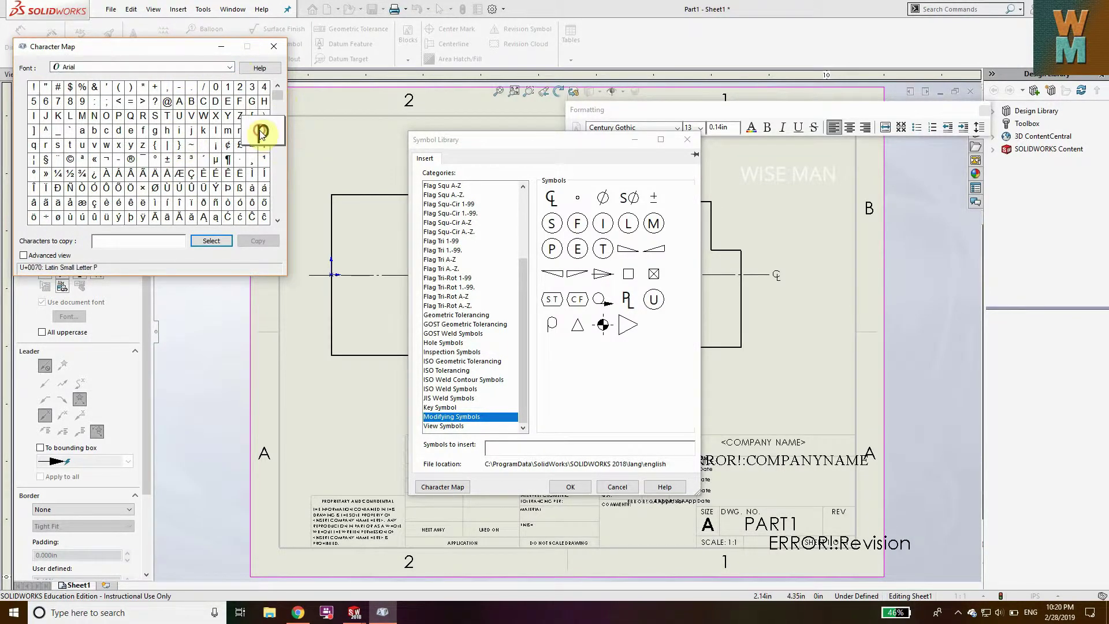
pyautogui.moveTo(275, 96); pyautogui.dragTo(279, 159)
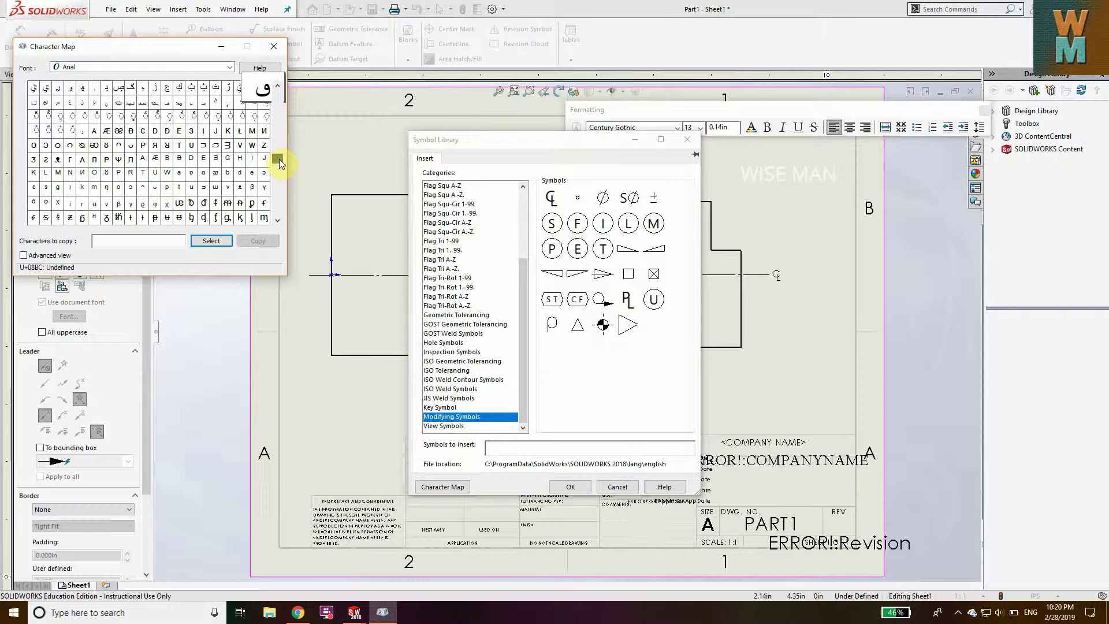
pyautogui.moveTo(279, 158); pyautogui.dragTo(279, 161)
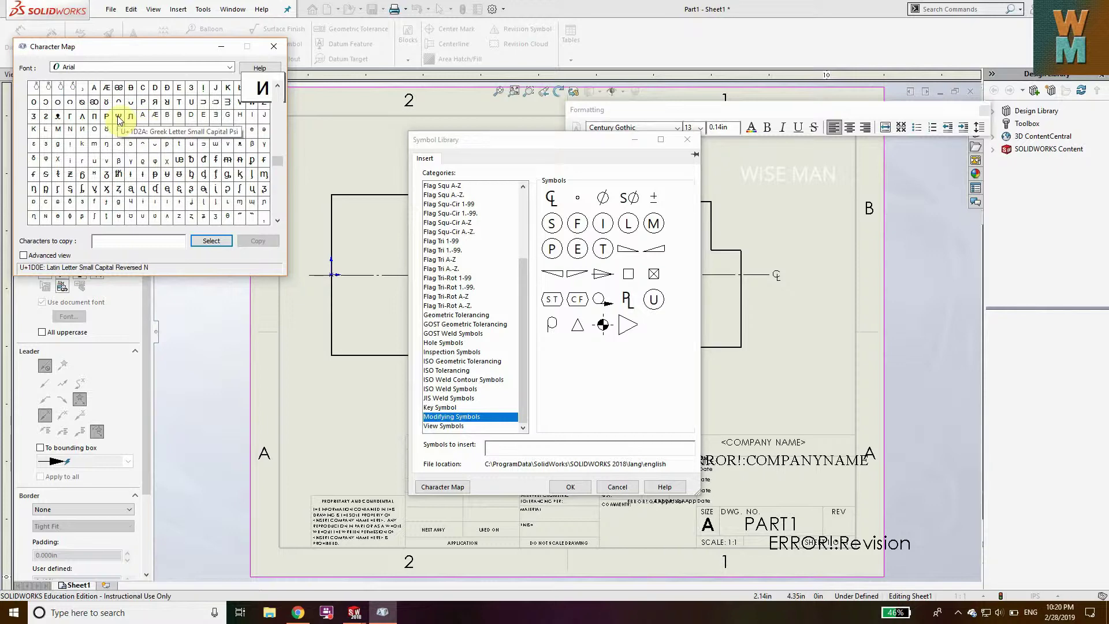
pyautogui.moveTo(279, 162); pyautogui.dragTo(279, 188)
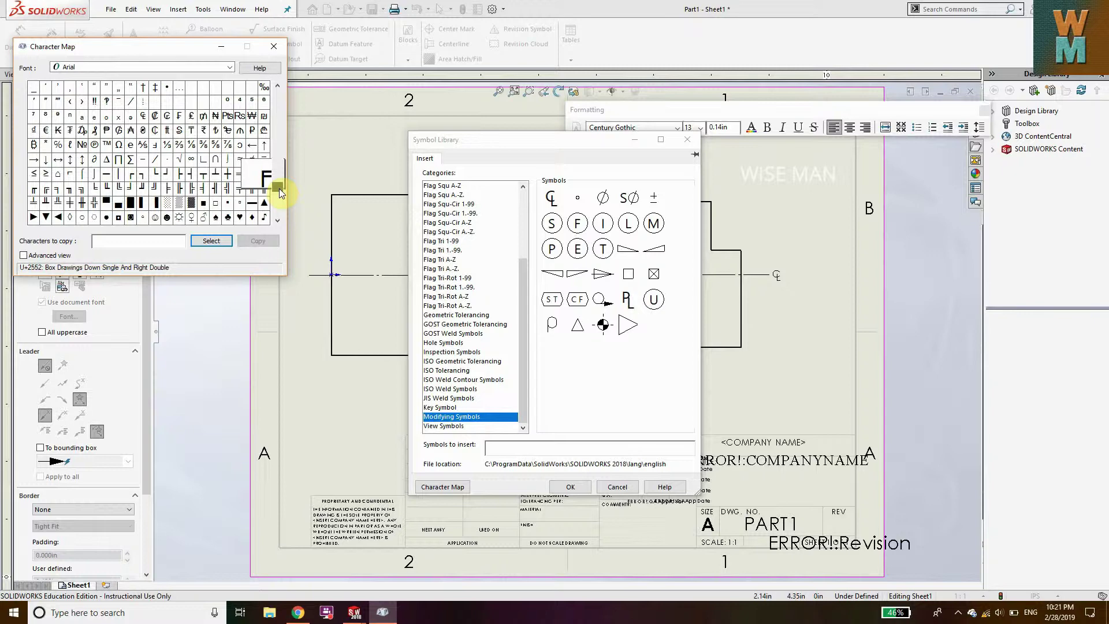
pyautogui.moveTo(279, 189); pyautogui.dragTo(261, 93)
# Leave exactly one U+2016 Double Vertical Line (‖) in the Characters to copy field
pyautogui.click(219, 241)
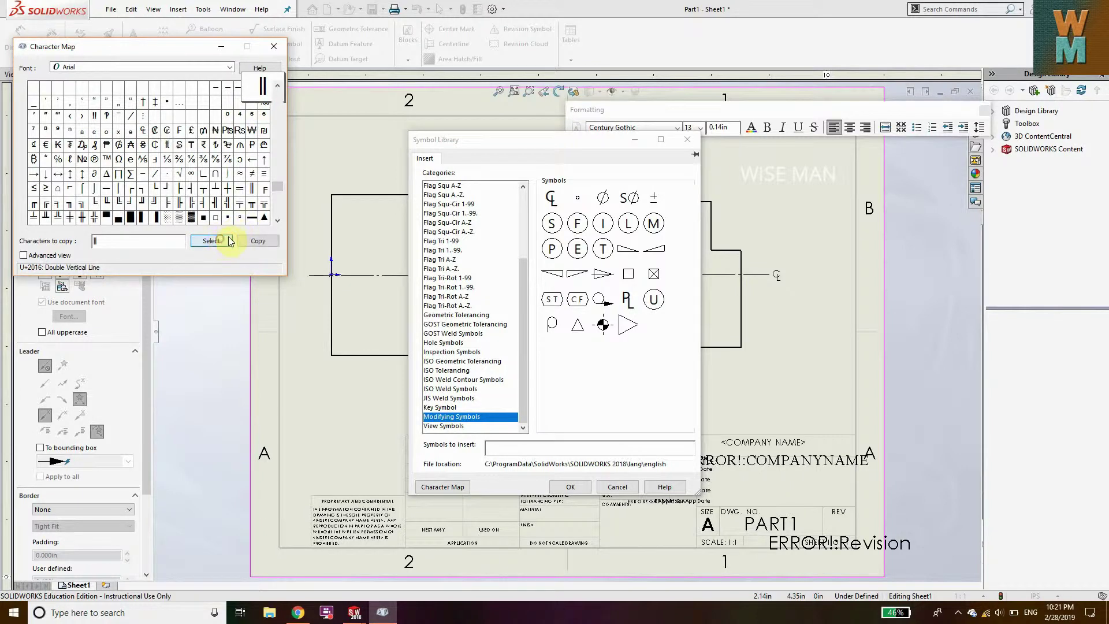
pyautogui.click(258, 245)
pyautogui.click(215, 243)
pyautogui.click(133, 243)
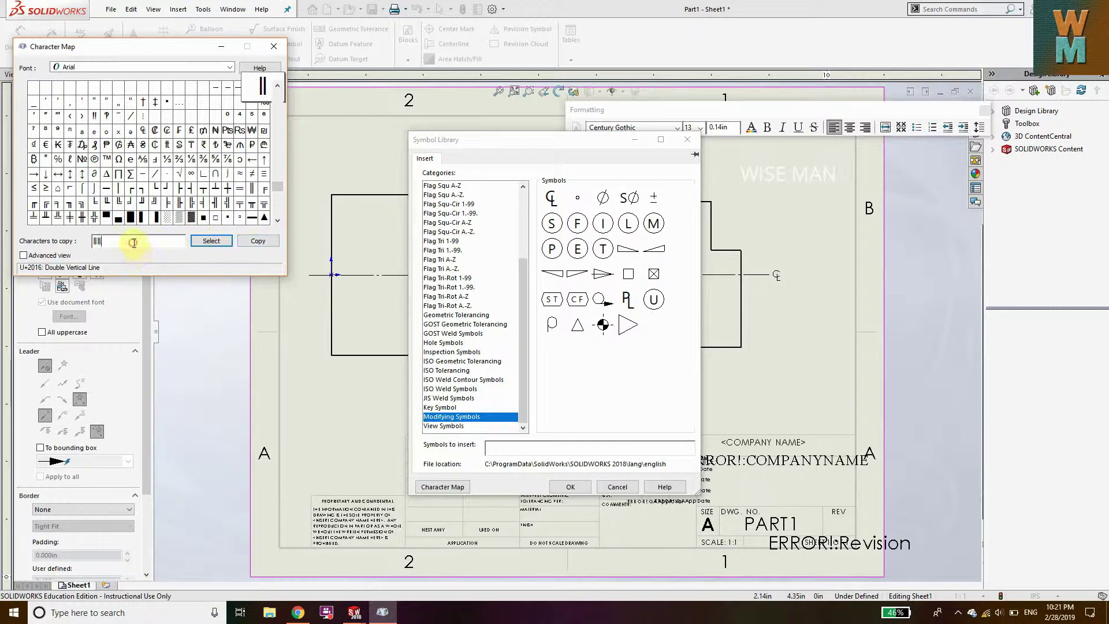
pyautogui.press('BackSpace')
pyautogui.press('BackSpace')
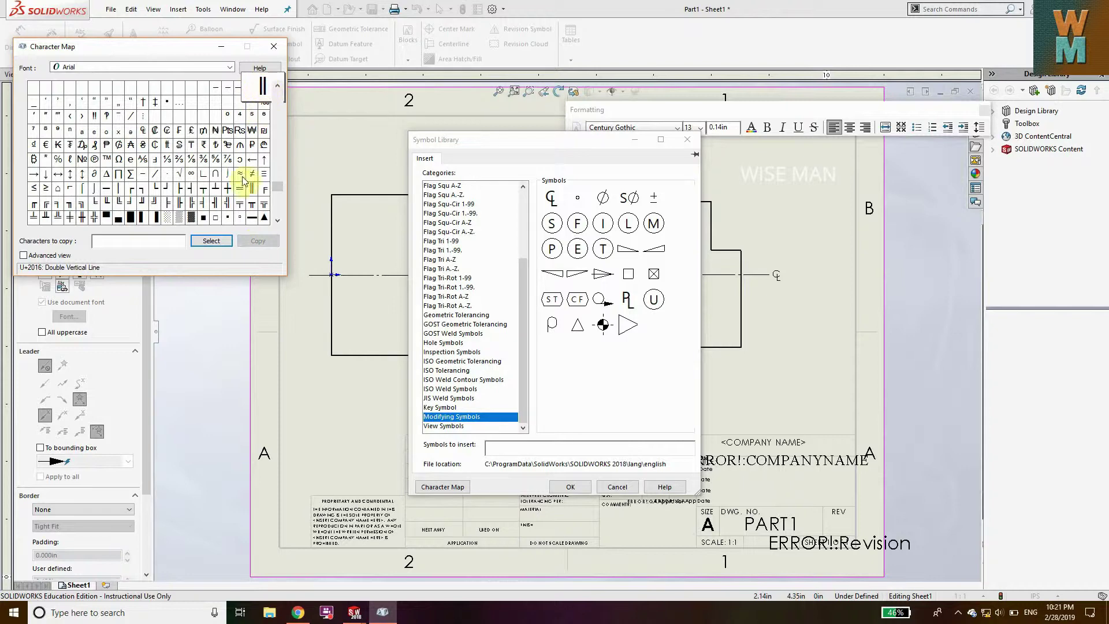
pyautogui.doubleClick(250, 197)
# Copy the ‖ character, close Character Map and Symbol Library, and finish the note
pyautogui.click(255, 241)
pyautogui.click(275, 47)
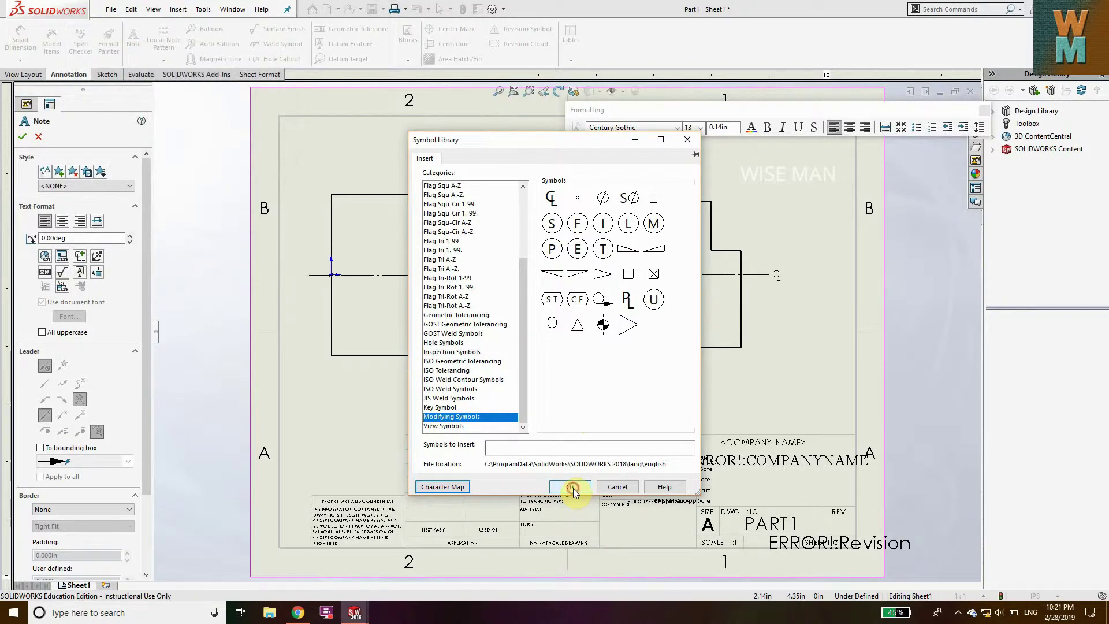
pyautogui.click(572, 489)
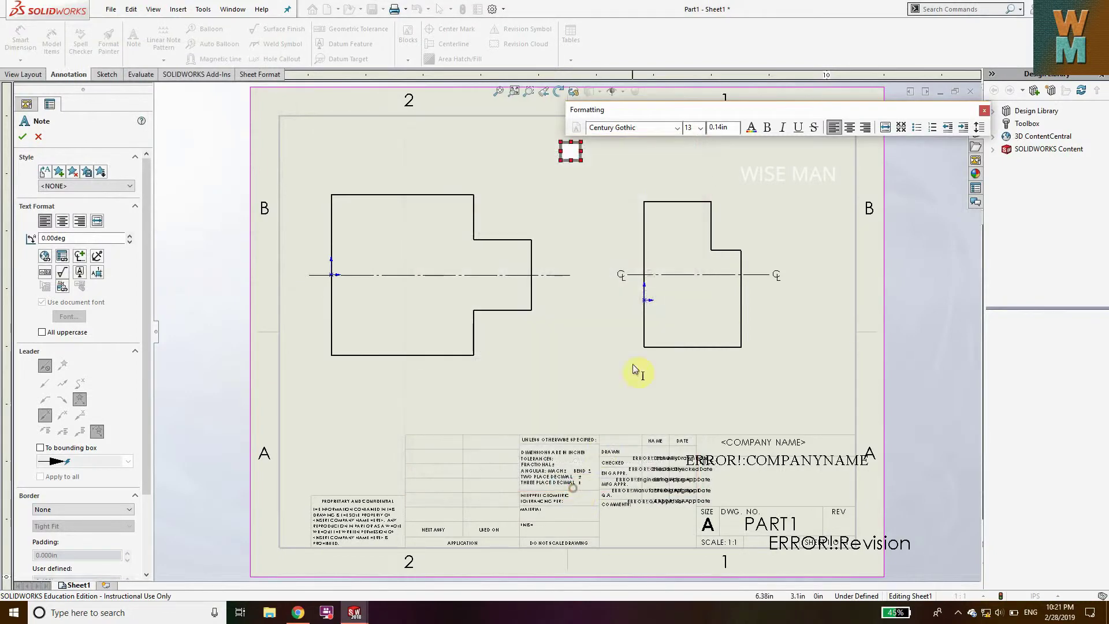
pyautogui.click(566, 161)
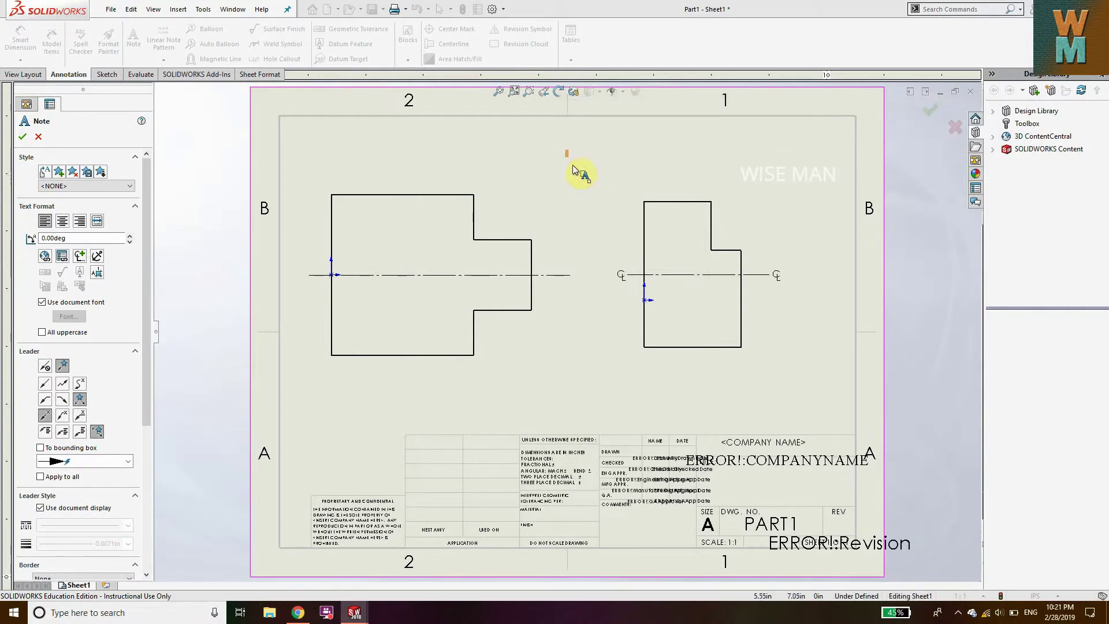
pyautogui.press('Escape')
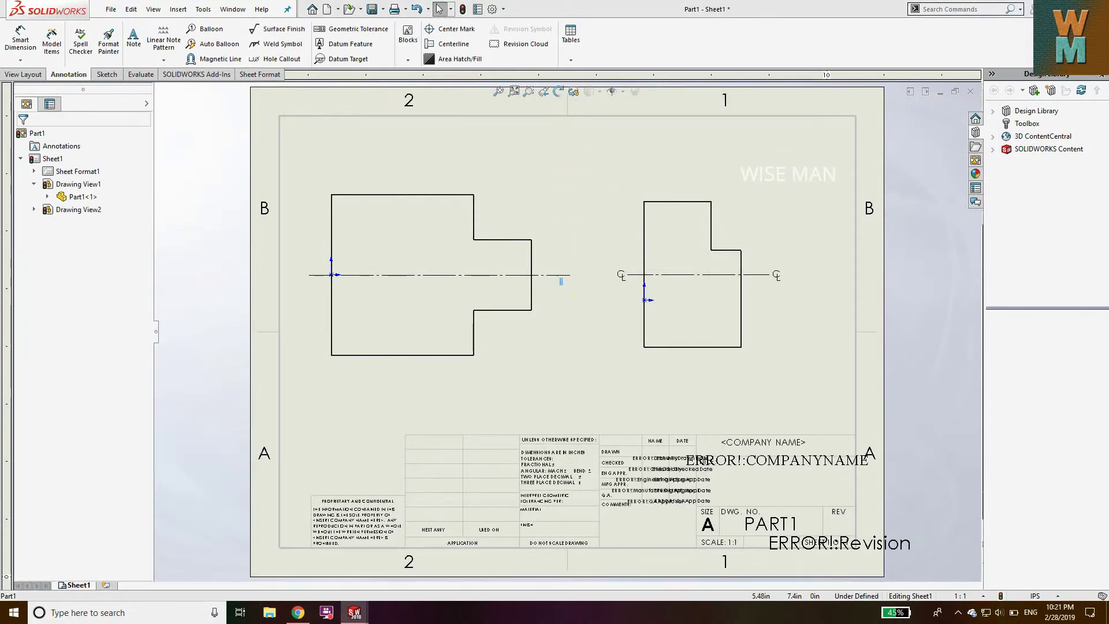
pyautogui.click(597, 185)
pyautogui.click(590, 309)
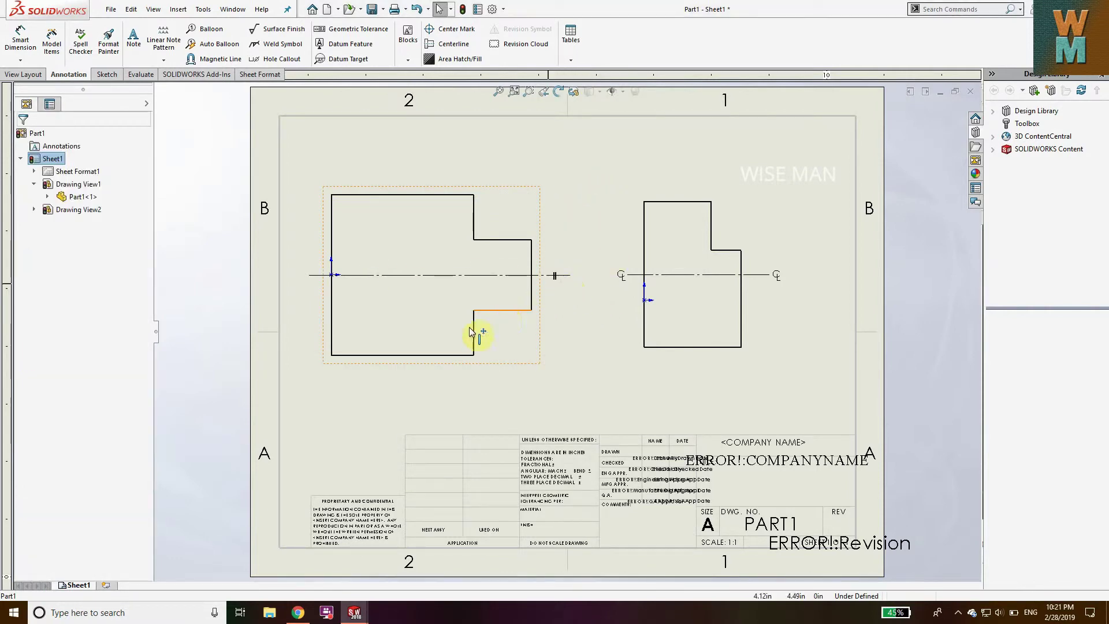